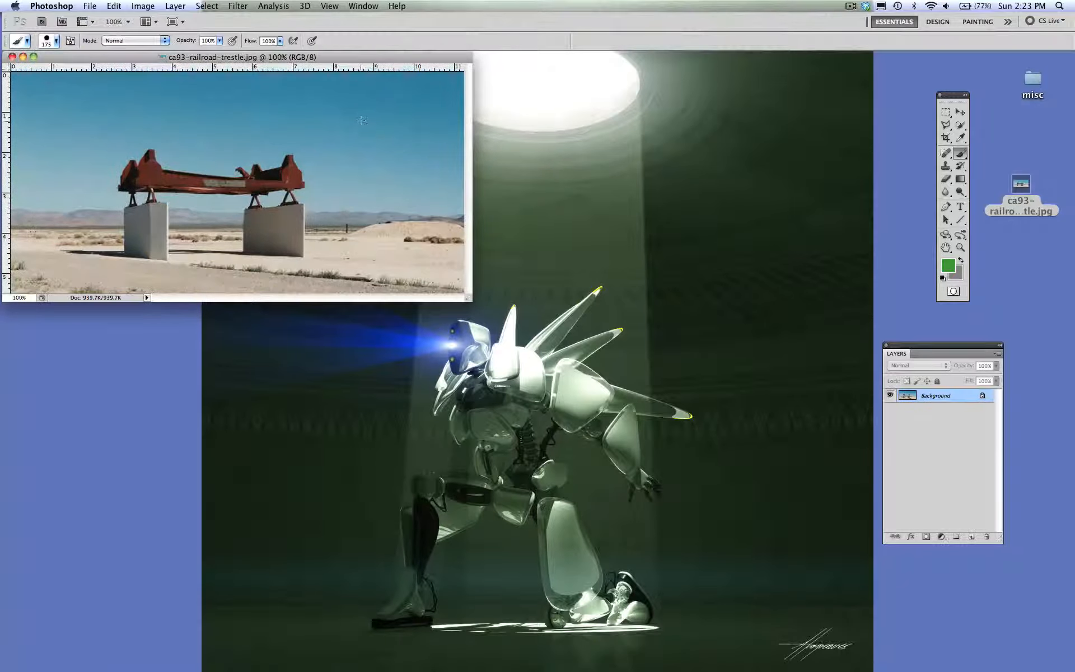
Enlarge the railroad trestle photo to 200% zoom and arrange its window and the Layers panel for more working room.
{"action": "left_click_drag", "start_coordinate": [319, 56], "coordinate": [413, 79]}
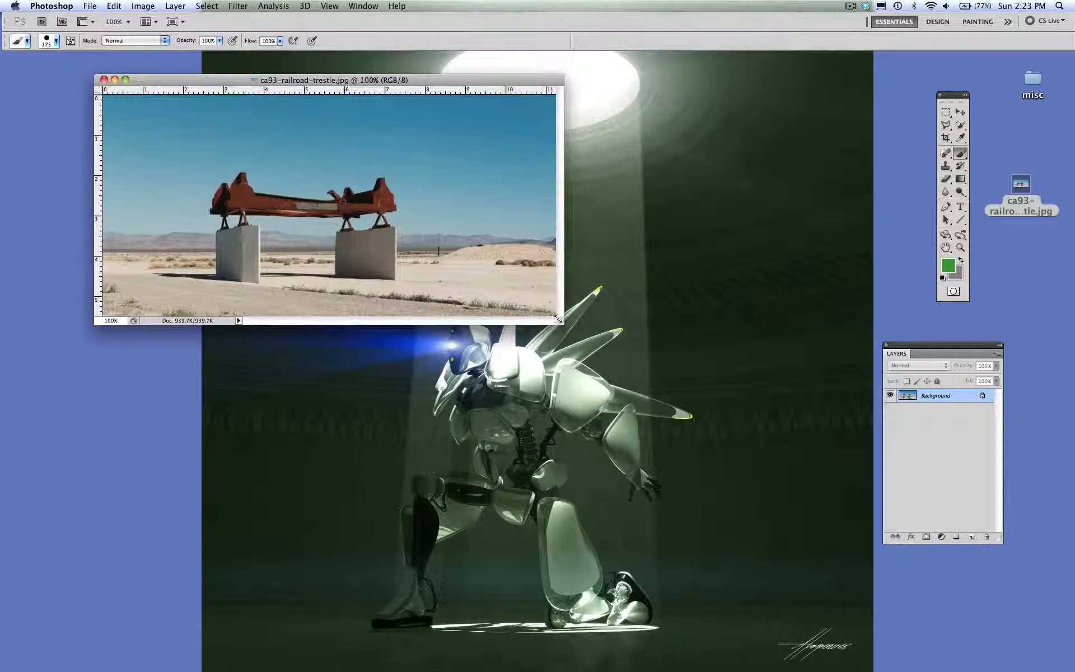
{"action": "left_click_drag", "start_coordinate": [563, 322], "coordinate": [794, 558]}
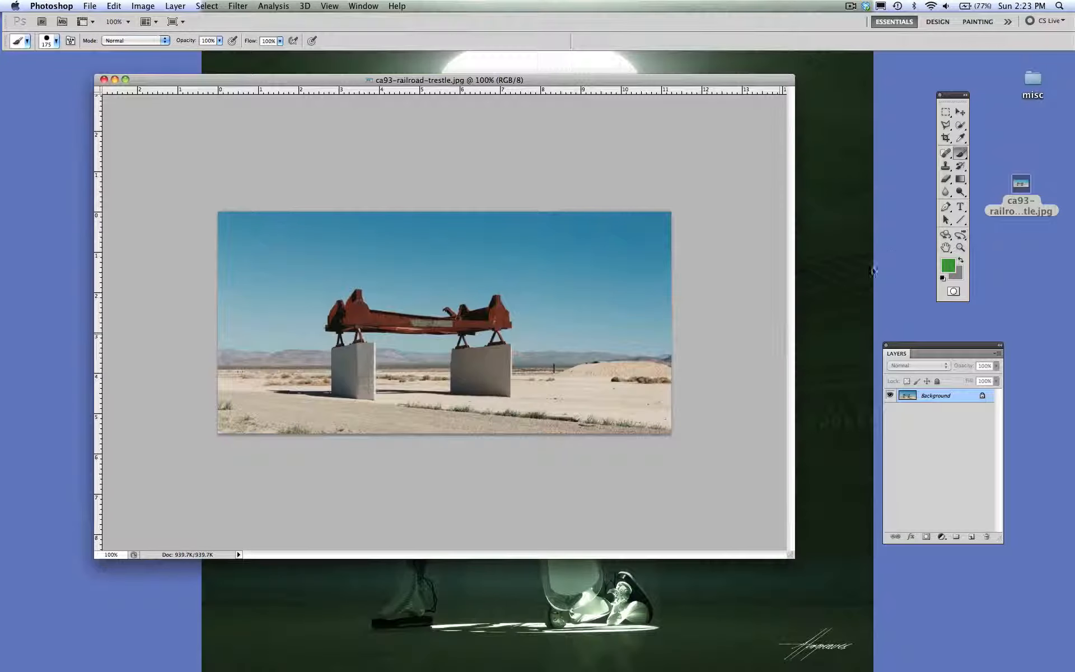
{"action": "left_click", "coordinate": [960, 247]}
{"action": "left_click", "coordinate": [574, 322]}
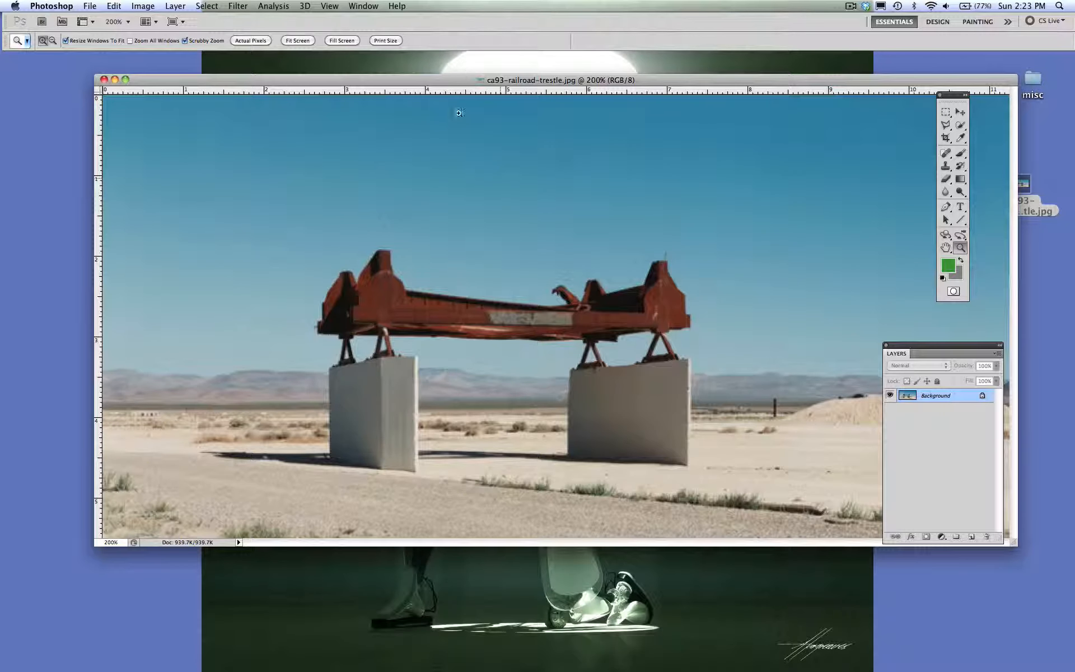
{"action": "left_click_drag", "start_coordinate": [452, 82], "coordinate": [359, 69]}
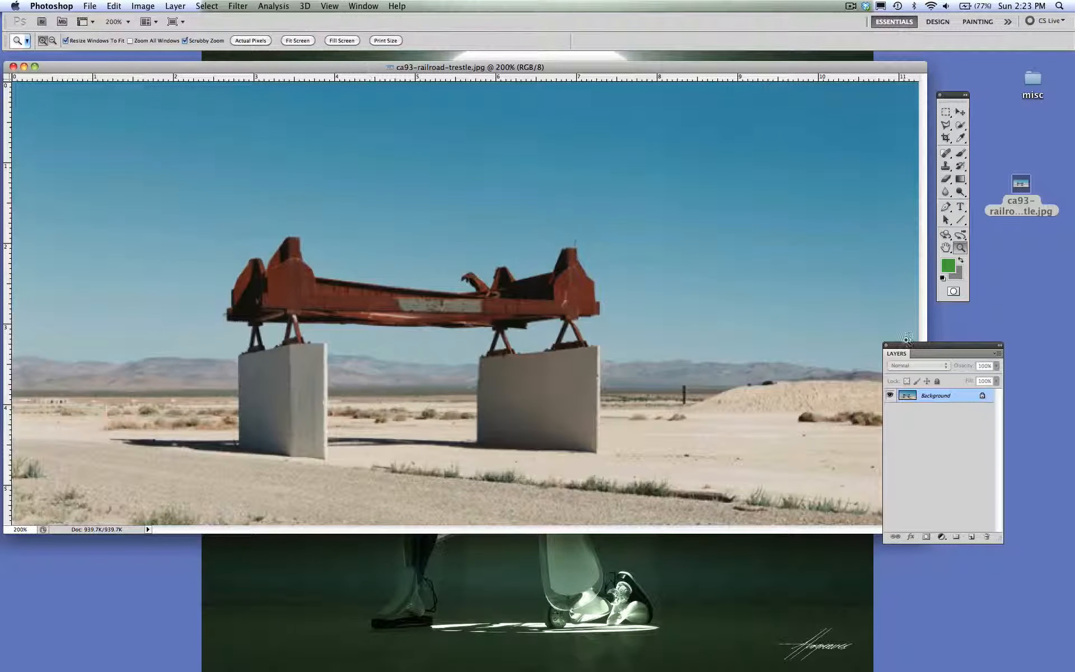
{"action": "left_click_drag", "start_coordinate": [930, 344], "coordinate": [948, 333]}
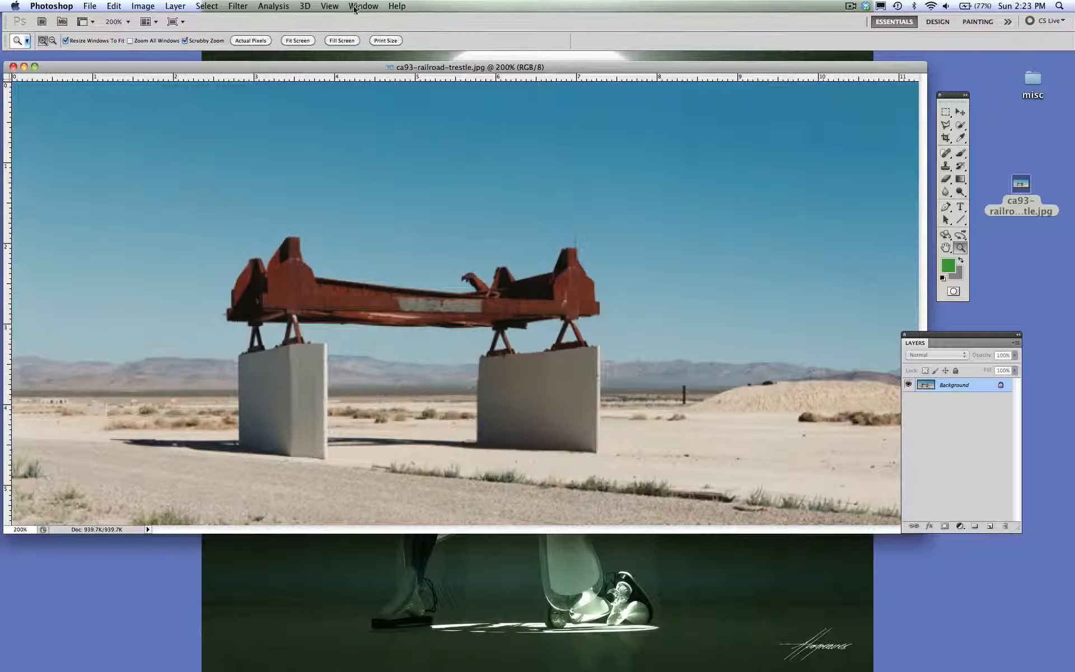
Add a new empty layer above the Background layer.
{"action": "left_click", "coordinate": [175, 6]}
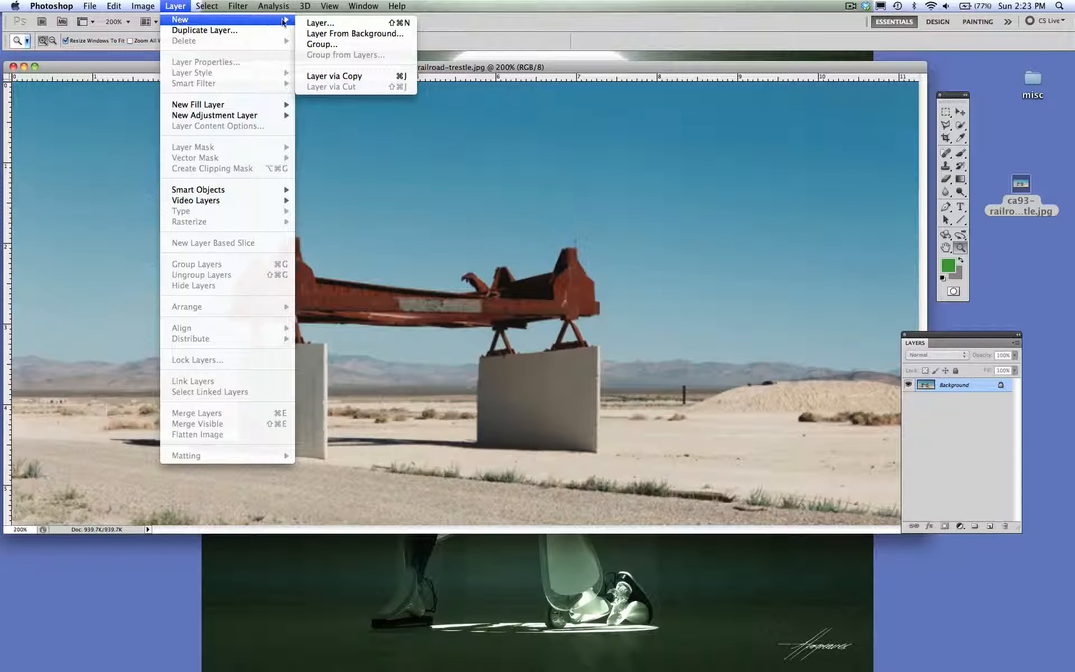
{"action": "left_click", "coordinate": [173, 5]}
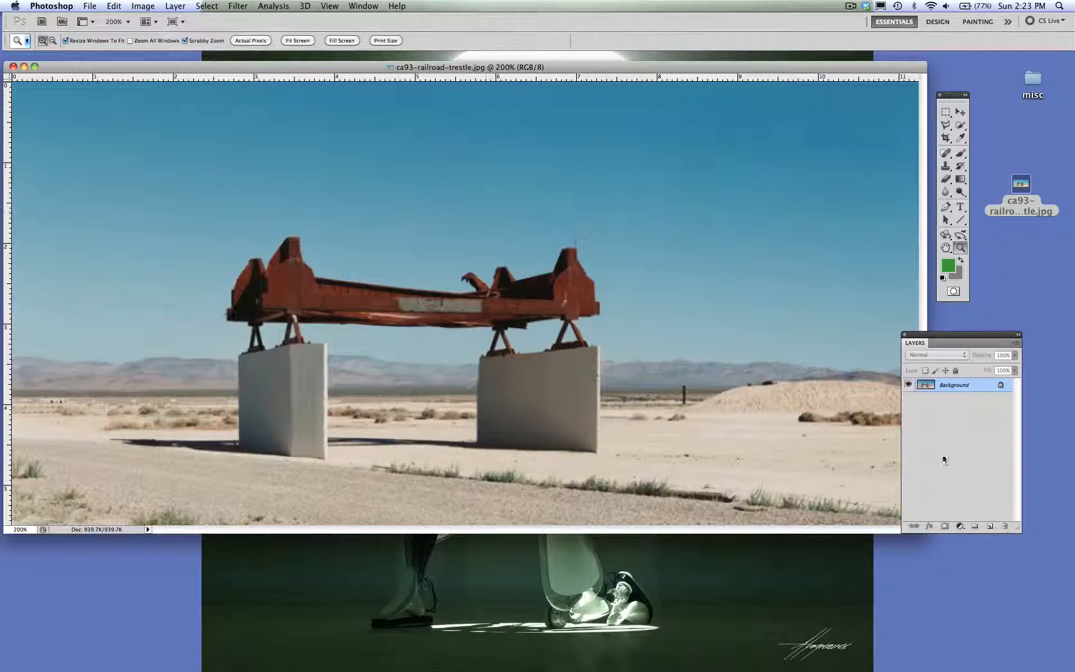
{"action": "left_click", "coordinate": [990, 527]}
Enlarge the document window around the whole photo, then shorten the Layers panel and place it over the sky.
{"action": "left_click_drag", "start_coordinate": [942, 340], "coordinate": [834, 152]}
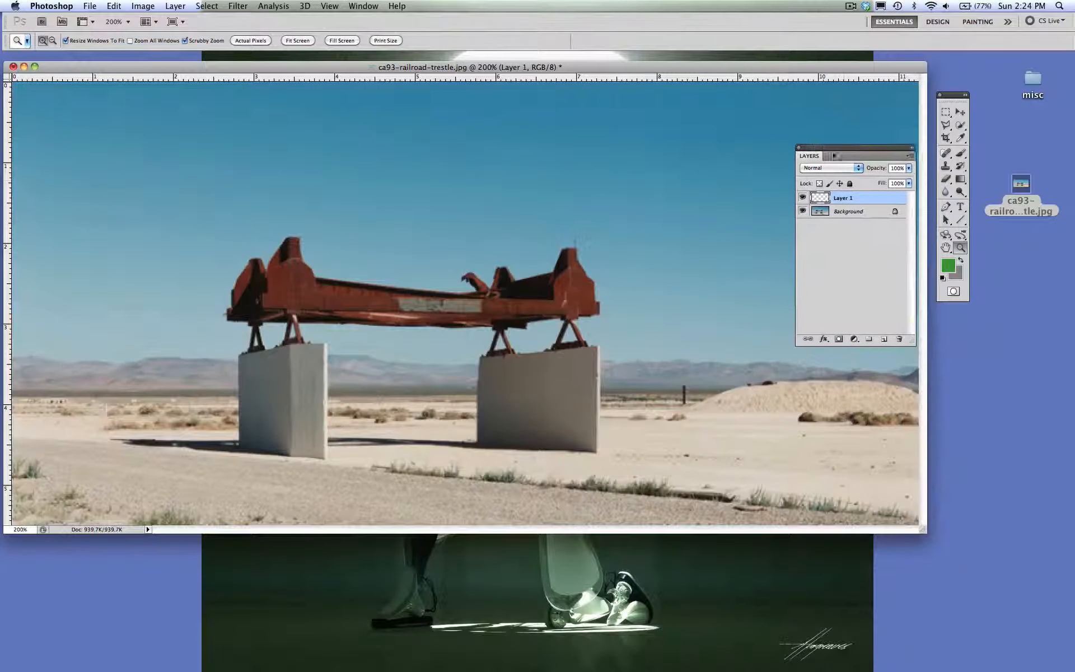
{"action": "left_click_drag", "start_coordinate": [924, 530], "coordinate": [1046, 661]}
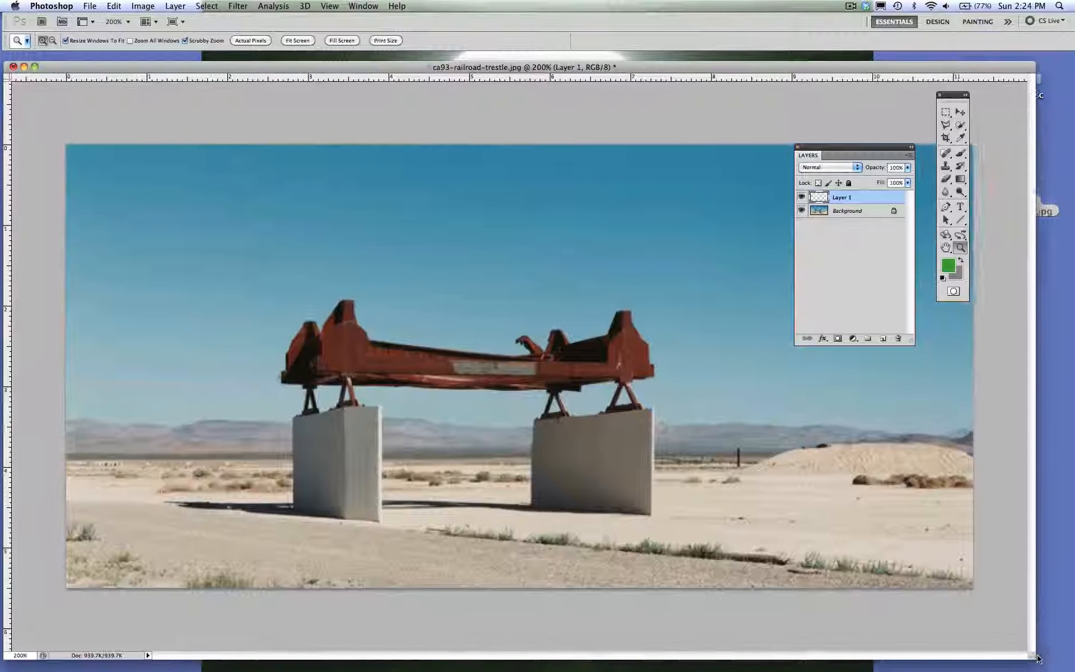
{"action": "left_click_drag", "start_coordinate": [909, 350], "coordinate": [909, 258]}
{"action": "left_click_drag", "start_coordinate": [865, 148], "coordinate": [851, 104]}
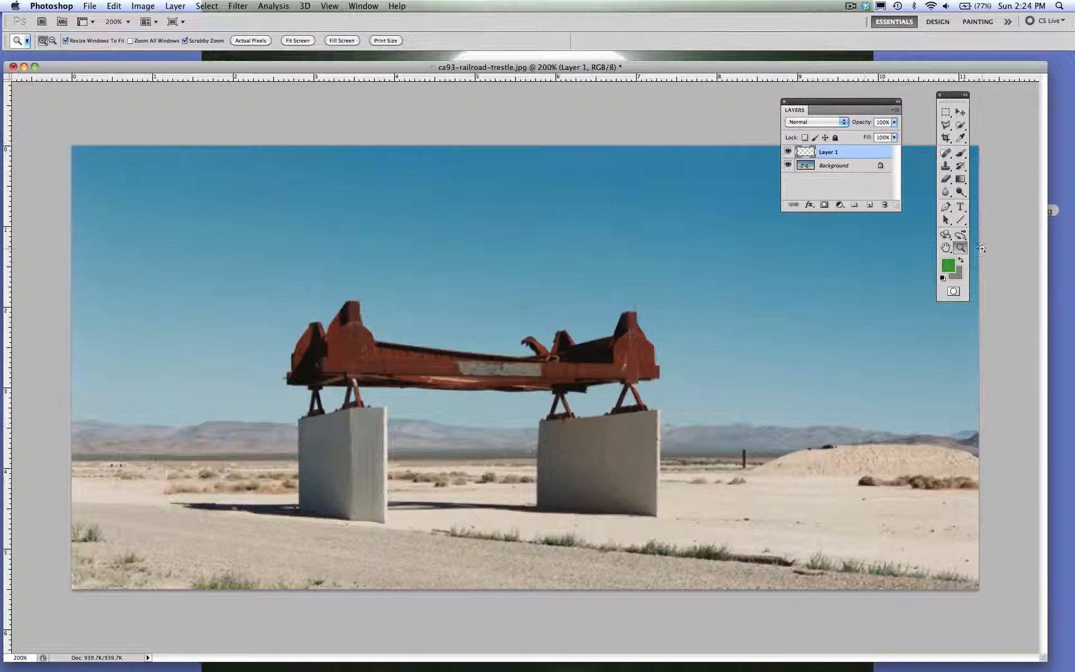
Set the foreground color to black and activate the Brush tool.
{"action": "left_click", "coordinate": [949, 265]}
{"action": "left_click_drag", "start_coordinate": [503, 259], "coordinate": [417, 336]}
{"action": "left_click", "coordinate": [672, 156]}
{"action": "left_click", "coordinate": [960, 153]}
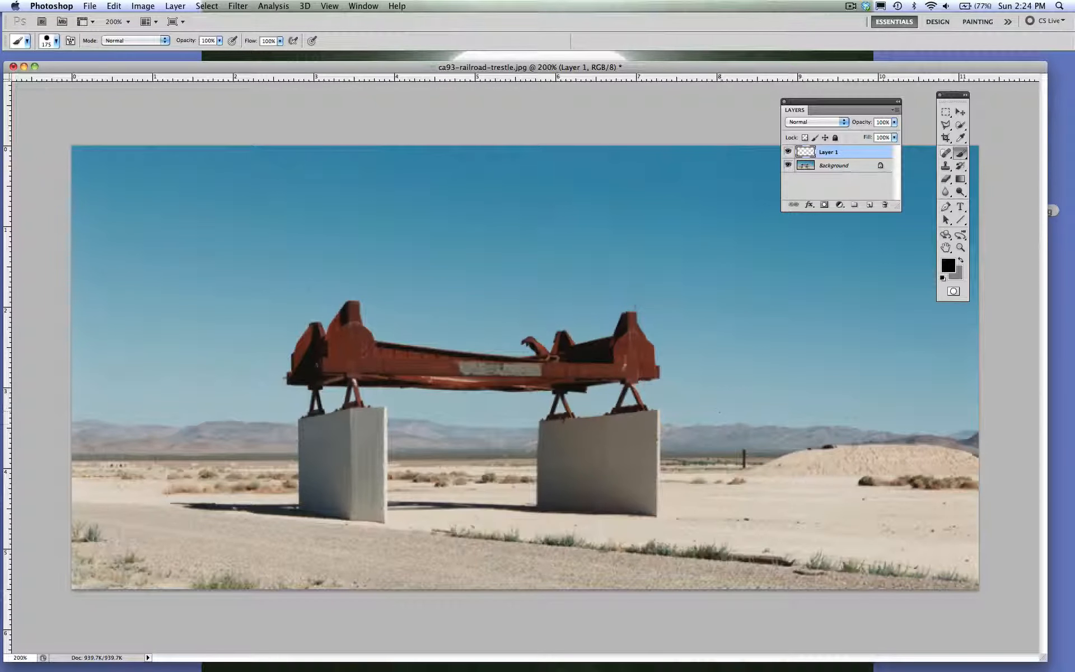
{"action": "left_click", "coordinate": [279, 580]}
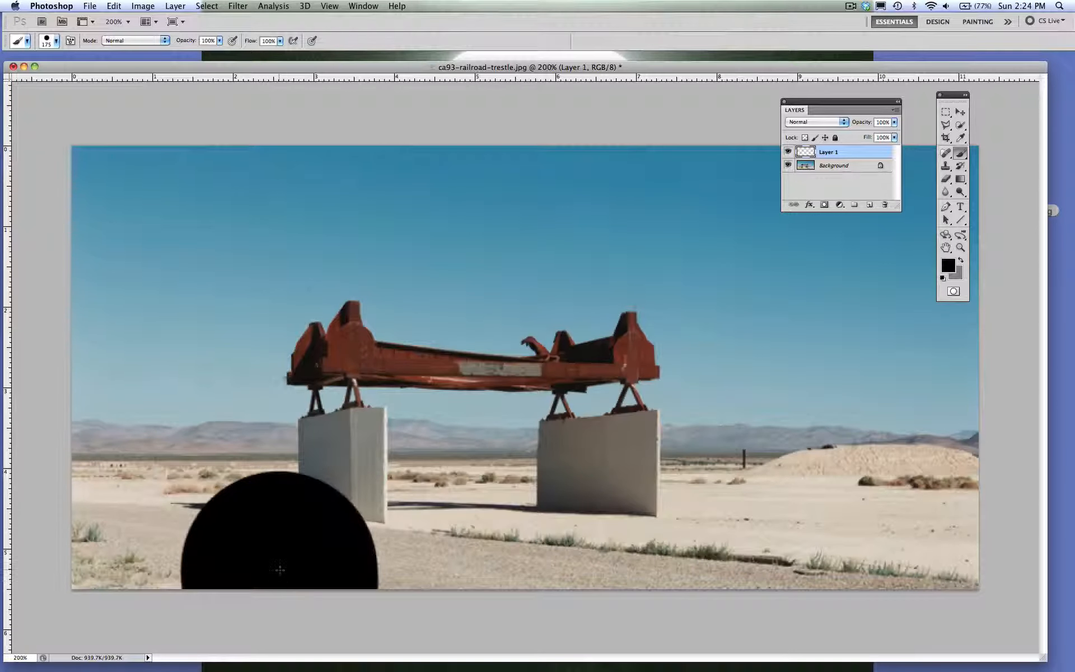
{"action": "left_click", "coordinate": [115, 6]}
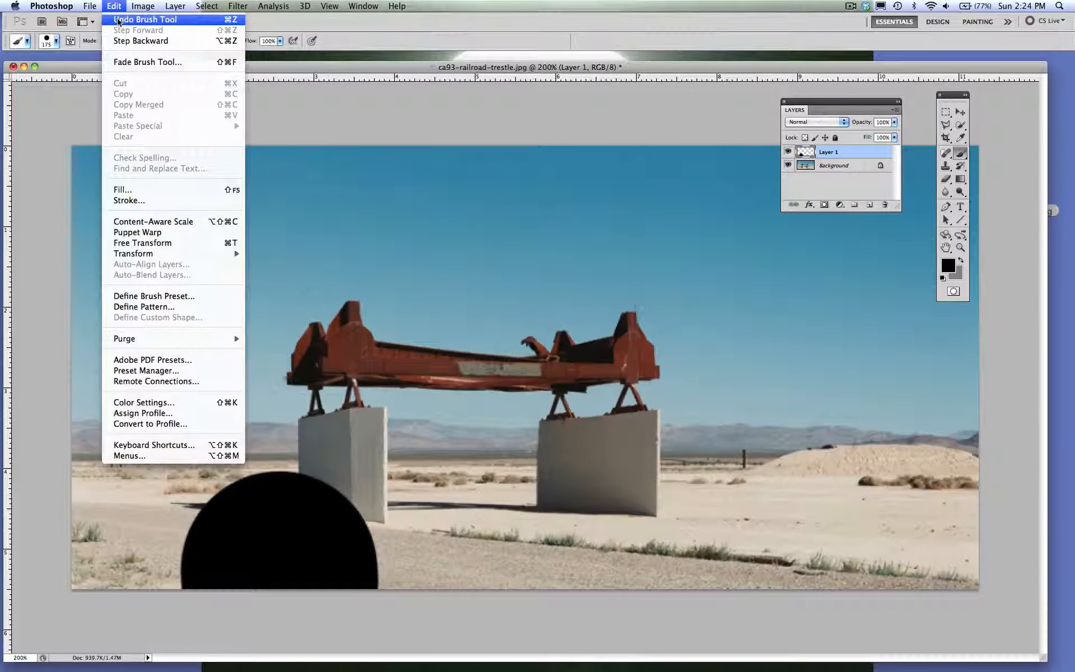
{"action": "left_click", "coordinate": [118, 21]}
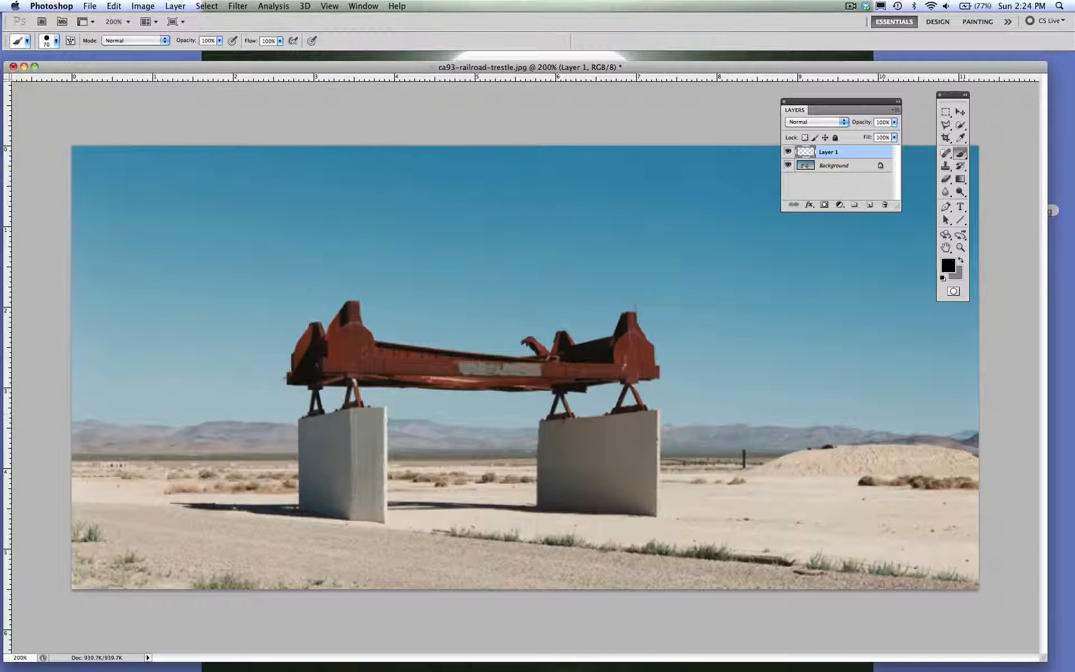
Reduce the brush to a small size and scribble black strokes over the lower-left ground of the photo on Layer 1.
{"action": "key", "text": "bracketleft"}
{"action": "key", "text": "bracketleft"}
{"action": "key", "text": "bracketleft"}
{"action": "key", "text": "bracketleft"}
{"action": "key", "text": "bracketleft"}
{"action": "key", "text": "bracketleft"}
{"action": "key", "text": "bracketleft"}
{"action": "key", "text": "bracketleft"}
{"action": "left_click_drag", "start_coordinate": [367, 575], "coordinate": [325, 574]}
{"action": "left_click_drag", "start_coordinate": [292, 552], "coordinate": [281, 564]}
{"action": "left_click_drag", "start_coordinate": [265, 571], "coordinate": [256, 556]}
{"action": "mouse_move", "coordinate": [333, 552]}
{"action": "left_mouse_down"}
{"action": "mouse_move", "coordinate": [493, 554]}
{"action": "mouse_move", "coordinate": [150, 548]}
{"action": "mouse_move", "coordinate": [591, 581]}
{"action": "mouse_move", "coordinate": [202, 541]}
{"action": "mouse_move", "coordinate": [135, 554]}
{"action": "mouse_move", "coordinate": [179, 538]}
{"action": "mouse_move", "coordinate": [92, 532]}
{"action": "mouse_move", "coordinate": [303, 563]}
{"action": "mouse_move", "coordinate": [672, 577]}
{"action": "mouse_move", "coordinate": [104, 577]}
{"action": "mouse_move", "coordinate": [266, 552]}
{"action": "mouse_move", "coordinate": [213, 529]}
{"action": "mouse_move", "coordinate": [143, 538]}
{"action": "left_mouse_up"}
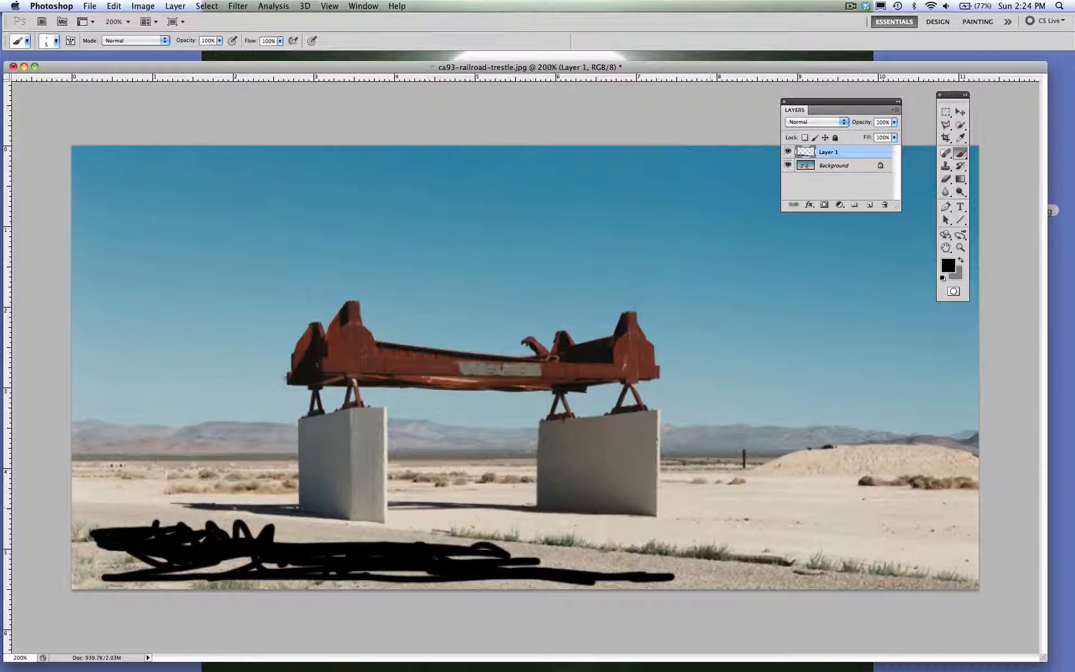
Enlarge the Layers panel and toggle Layer 1's visibility off and back on.
{"action": "left_click_drag", "start_coordinate": [843, 102], "coordinate": [828, 99]}
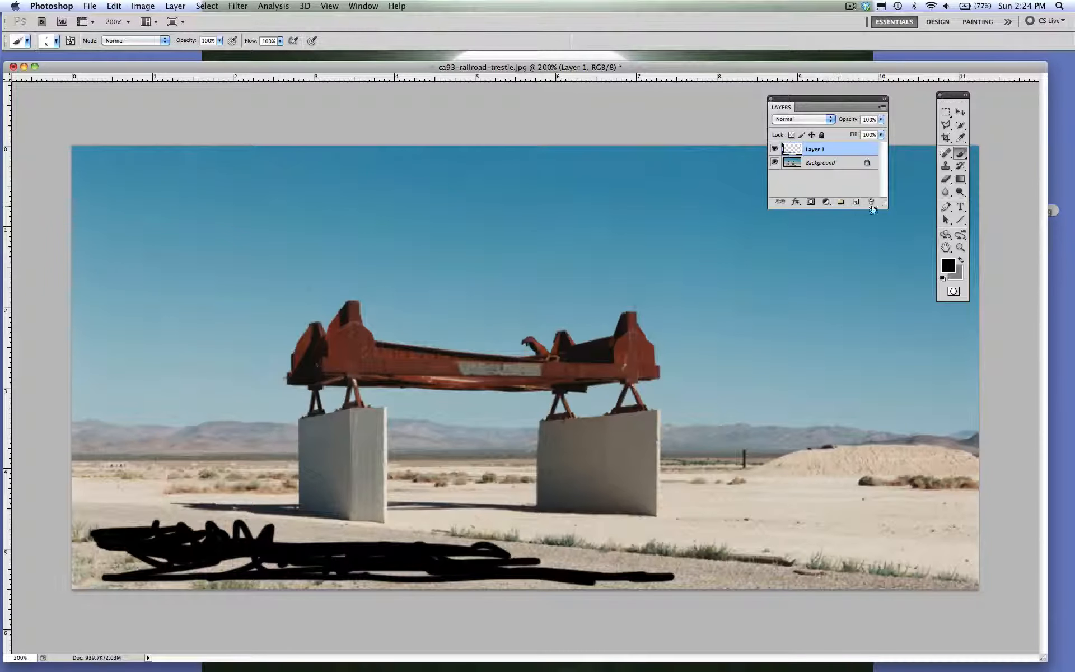
{"action": "left_click_drag", "start_coordinate": [882, 202], "coordinate": [910, 319]}
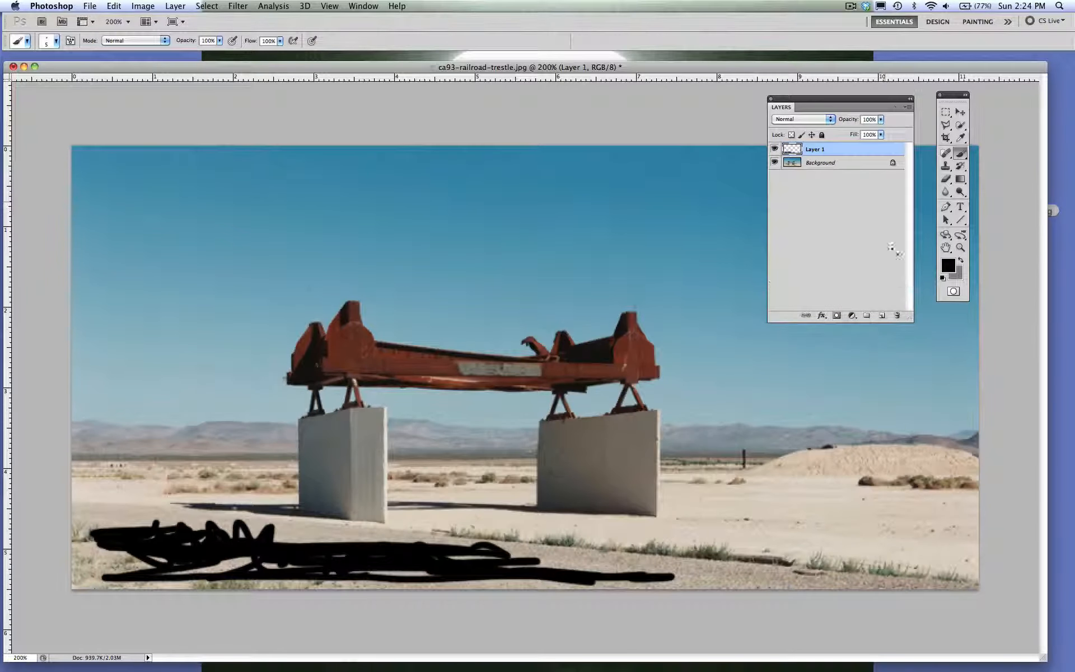
{"action": "left_click", "coordinate": [776, 150]}
{"action": "left_click", "coordinate": [776, 150]}
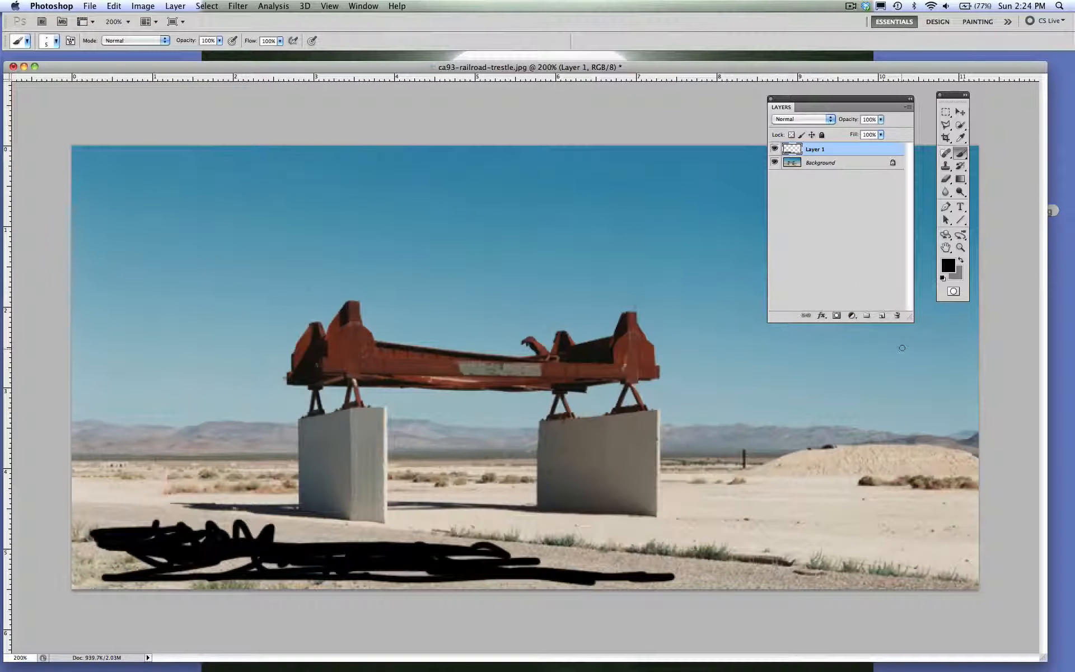
Add a second new layer and paint a bright green zigzag over the sand mound at the photo's right side.
{"action": "left_click", "coordinate": [881, 317]}
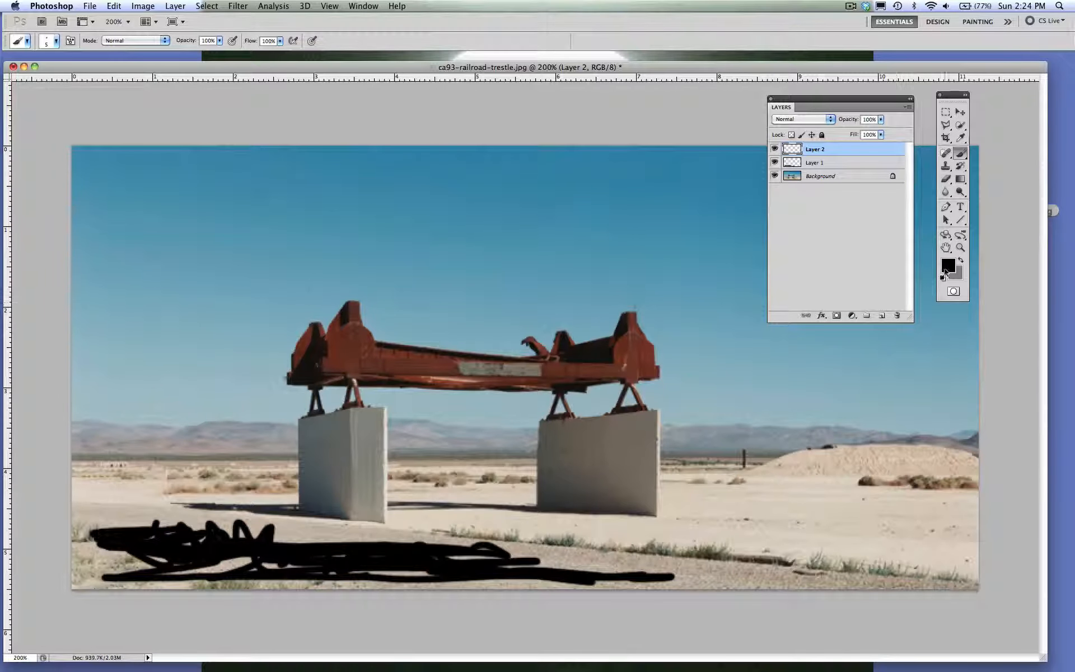
{"action": "left_click", "coordinate": [945, 273]}
{"action": "left_click", "coordinate": [534, 189]}
{"action": "left_click", "coordinate": [689, 154]}
{"action": "left_click_drag", "start_coordinate": [856, 440], "coordinate": [802, 452]}
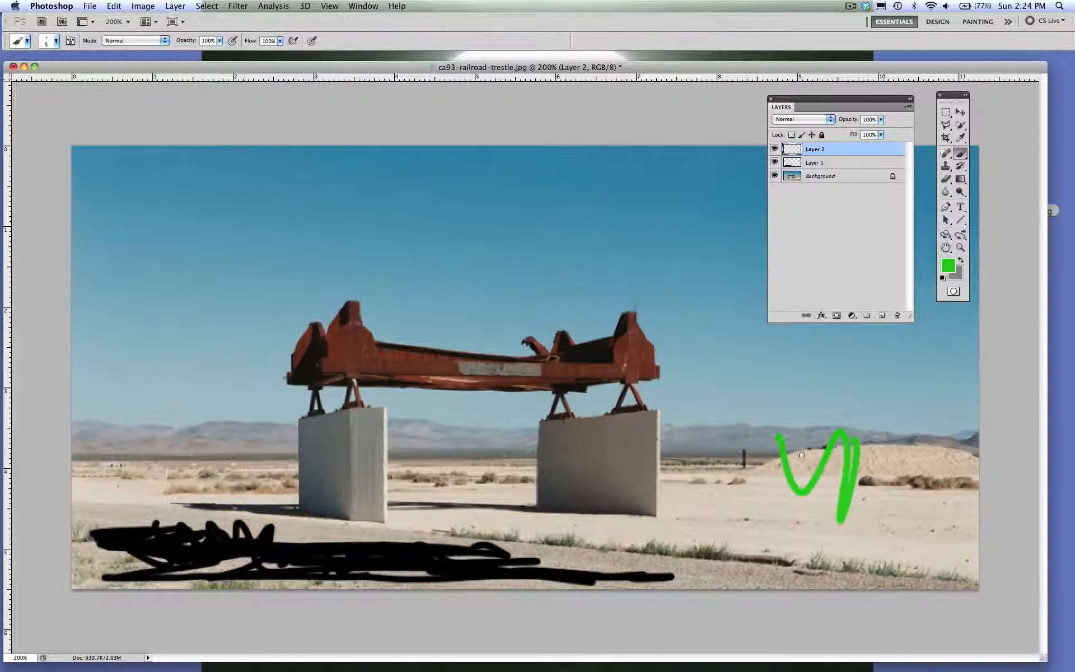
Add a third new layer and paint a long blue looping scribble across the right half of the photo.
{"action": "left_click", "coordinate": [882, 317]}
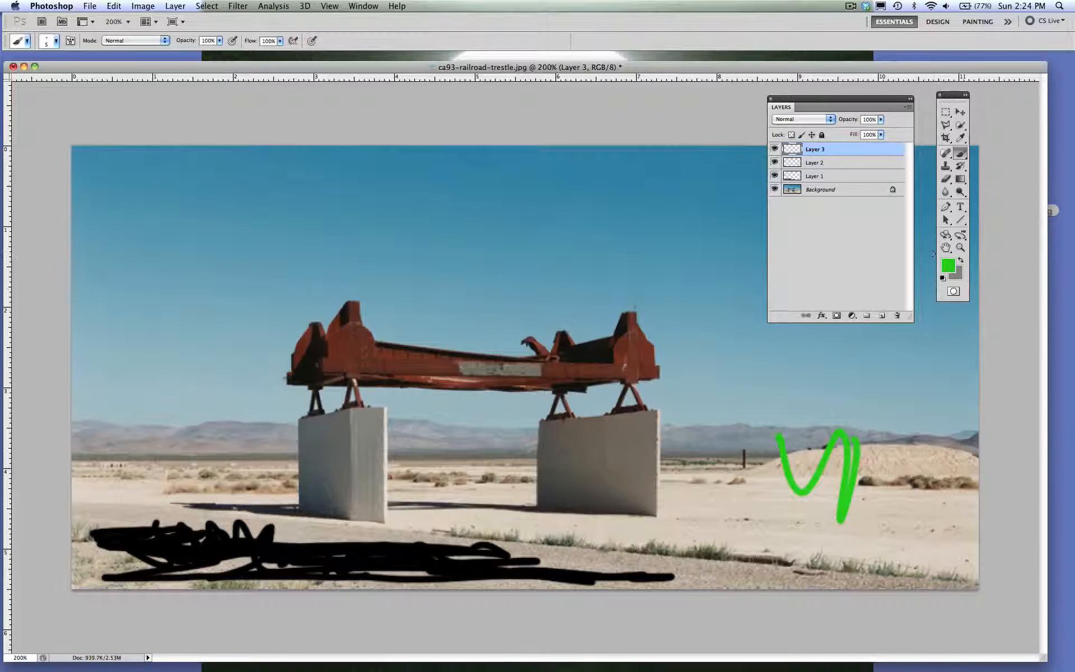
{"action": "left_click", "coordinate": [948, 266]}
{"action": "left_click", "coordinate": [566, 210]}
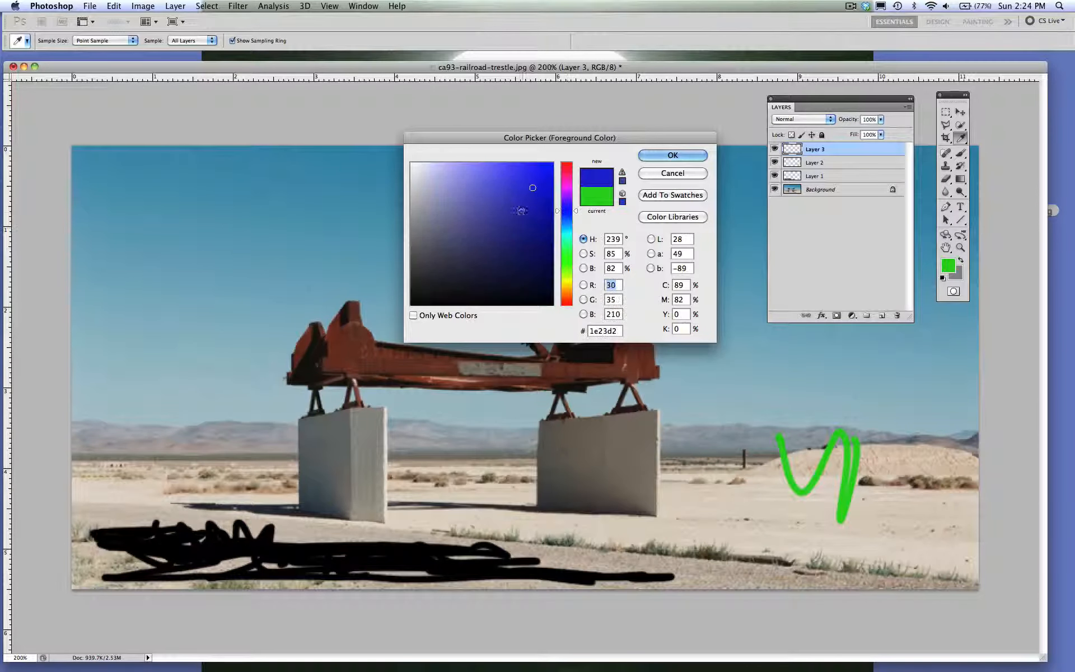
{"action": "left_click", "coordinate": [673, 155]}
{"action": "mouse_move", "coordinate": [909, 430]}
{"action": "left_mouse_down"}
{"action": "mouse_move", "coordinate": [925, 404]}
{"action": "mouse_move", "coordinate": [790, 502]}
{"action": "mouse_move", "coordinate": [630, 481]}
{"action": "left_mouse_up"}
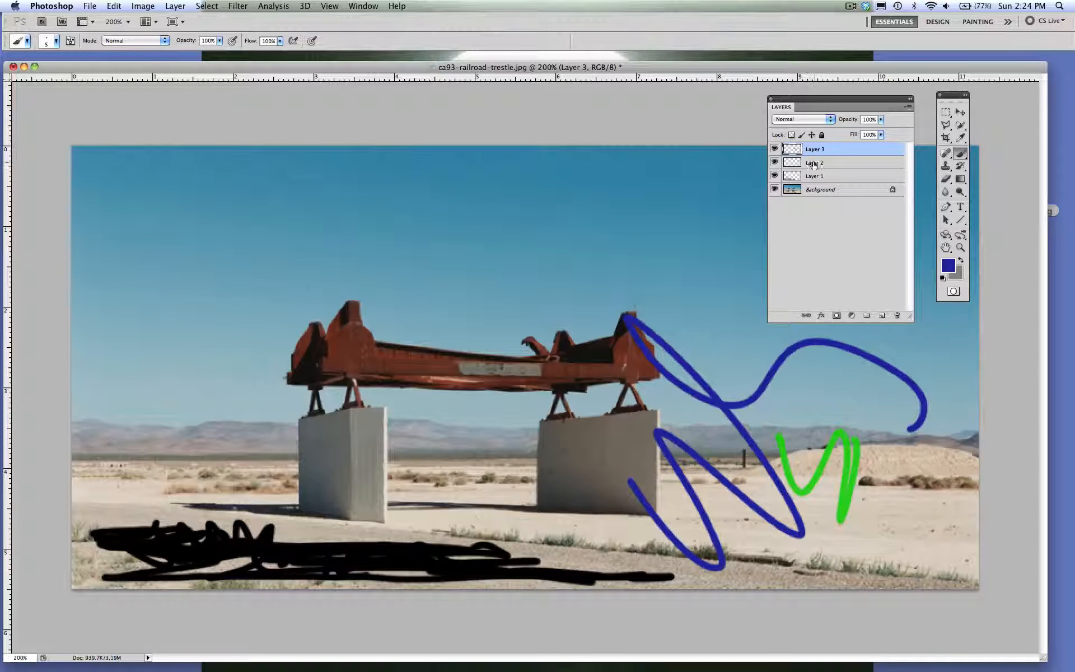
Move the active layer from Layer 3 down to Layer 1, back up to Layer 3, and down to Layer 1 again.
{"action": "key", "text": "alt+bracketleft"}
{"action": "key", "text": "alt+bracketleft"}
{"action": "key", "text": "alt+bracketright"}
{"action": "key", "text": "alt+bracketright"}
{"action": "key", "text": "alt+bracketleft"}
{"action": "key", "text": "alt+bracketleft"}
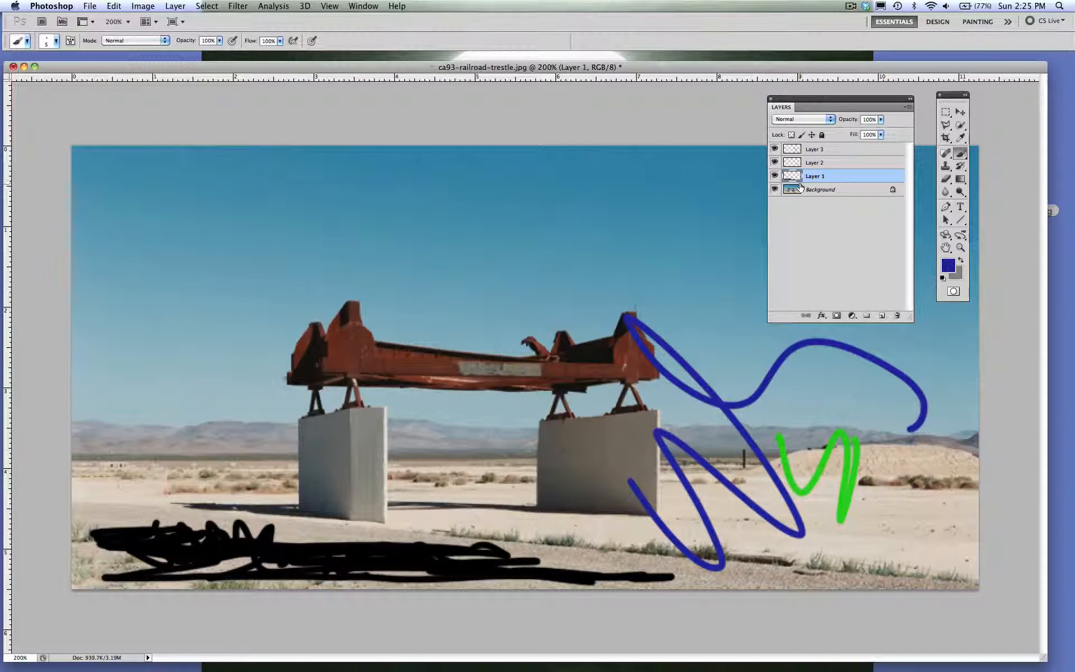
Select Layer 1 through Layer 3 together and duplicate them within ca93-railroad-trestle.jpg.
{"action": "left_click", "coordinate": [812, 155], "text": "shift"}
{"action": "left_click", "coordinate": [206, 6]}
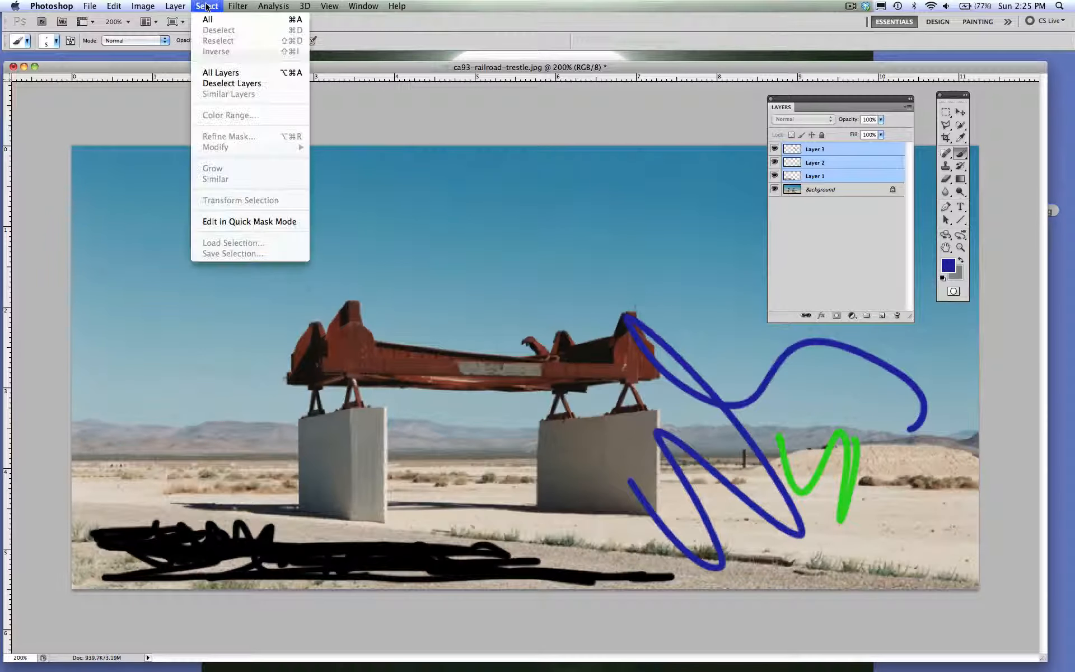
{"action": "mouse_move", "coordinate": [175, 6]}
{"action": "left_click", "coordinate": [263, 35]}
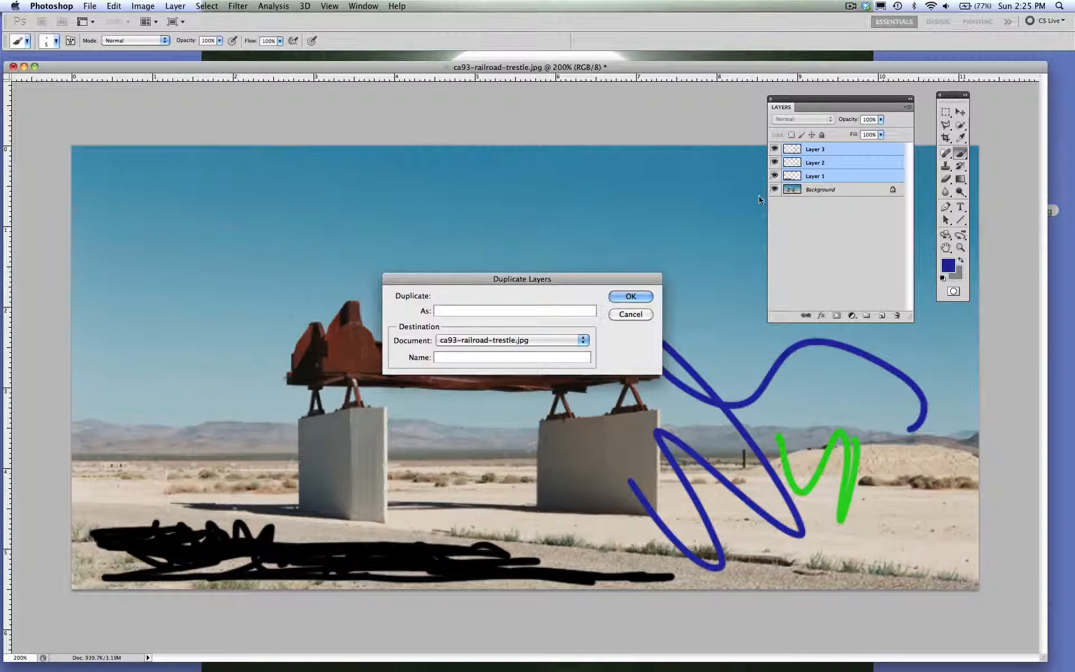
{"action": "key", "text": "Return"}
Compare the bottom and top paint layers by selecting Layer 1 and Layer 3 copy in turn.
{"action": "left_click", "coordinate": [817, 216]}
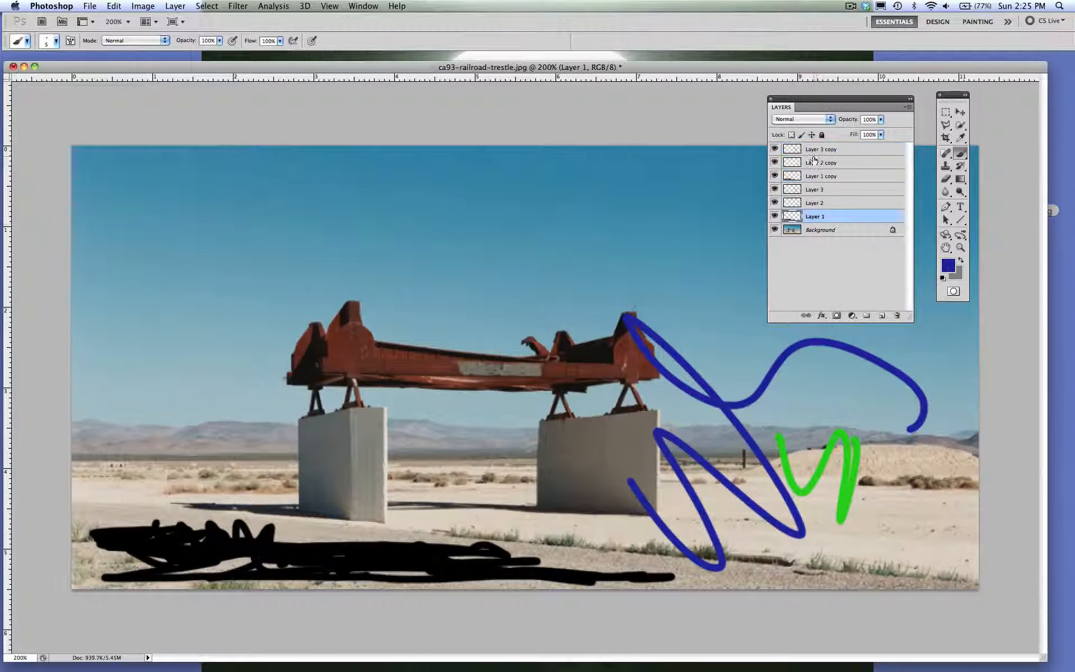
{"action": "left_click", "coordinate": [812, 152]}
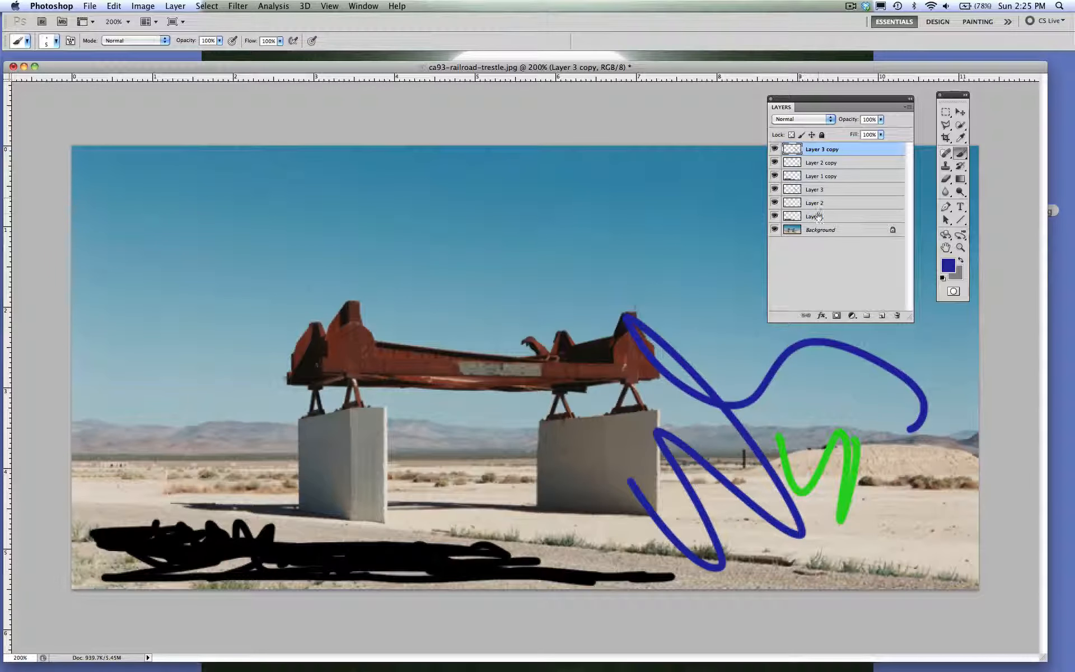
{"action": "left_click", "coordinate": [817, 216]}
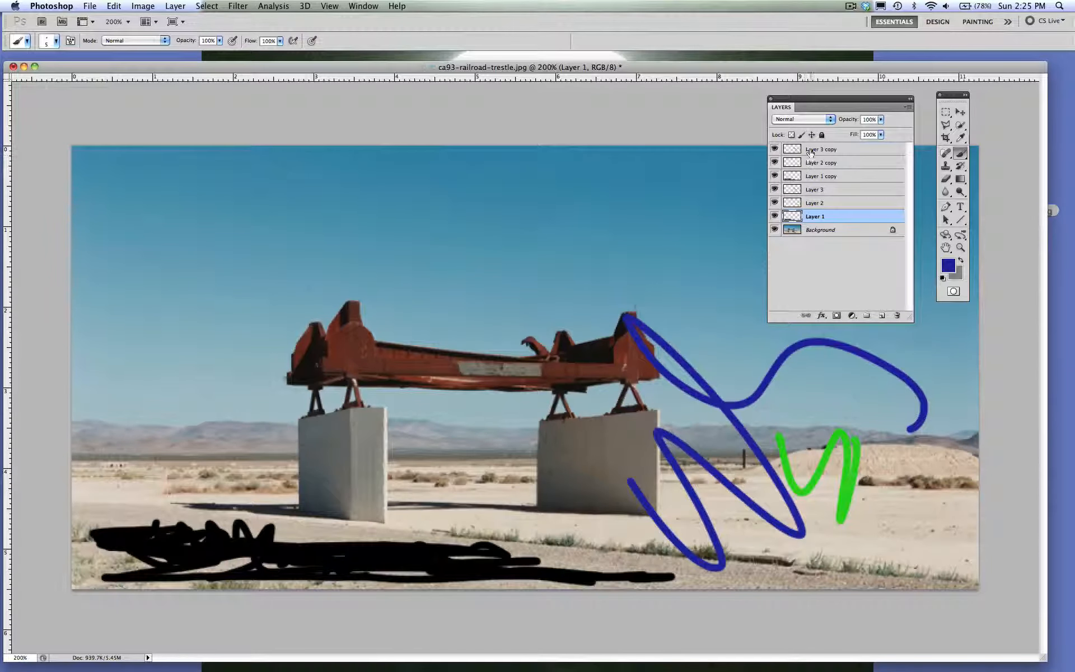
{"action": "left_click", "coordinate": [811, 150]}
{"action": "left_click", "coordinate": [815, 217]}
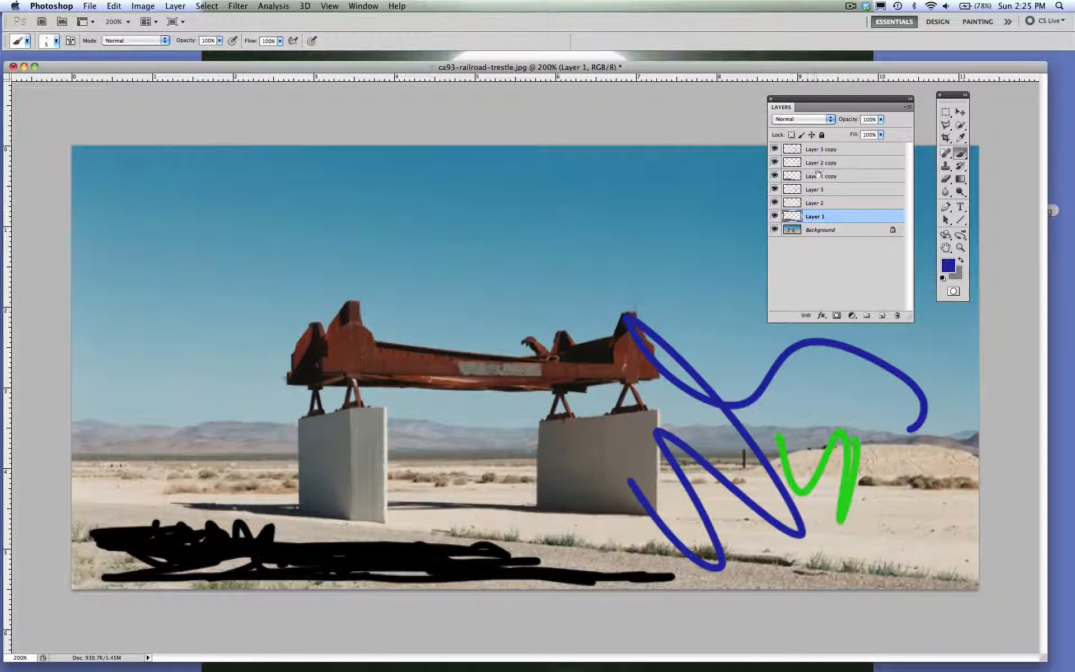
Rename Layer 1 as "tree 1".
{"action": "double_click", "coordinate": [815, 217]}
{"action": "type", "text": "tre 1"}
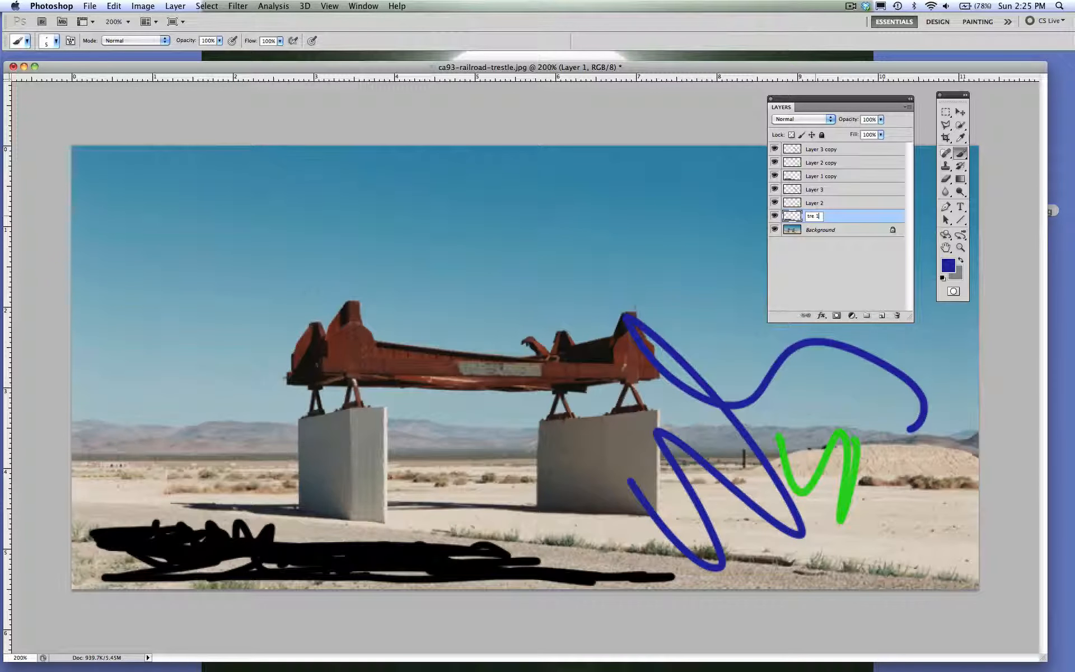
{"action": "key", "text": "Return"}
{"action": "double_click", "coordinate": [811, 219]}
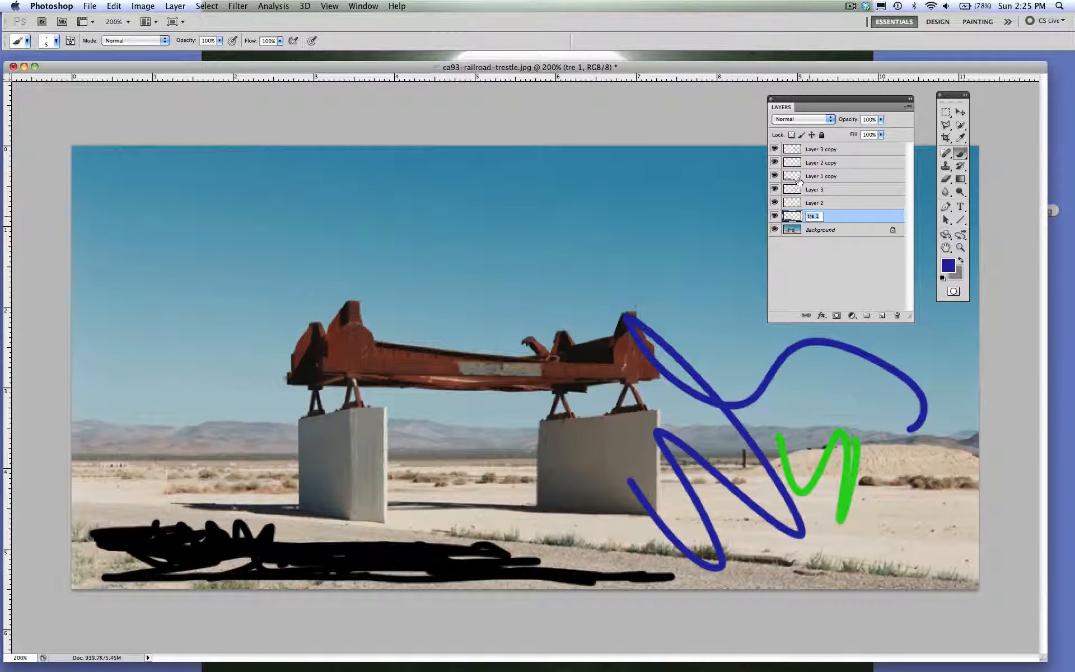
{"action": "type", "text": "tree 1"}
{"action": "key", "text": "Return"}
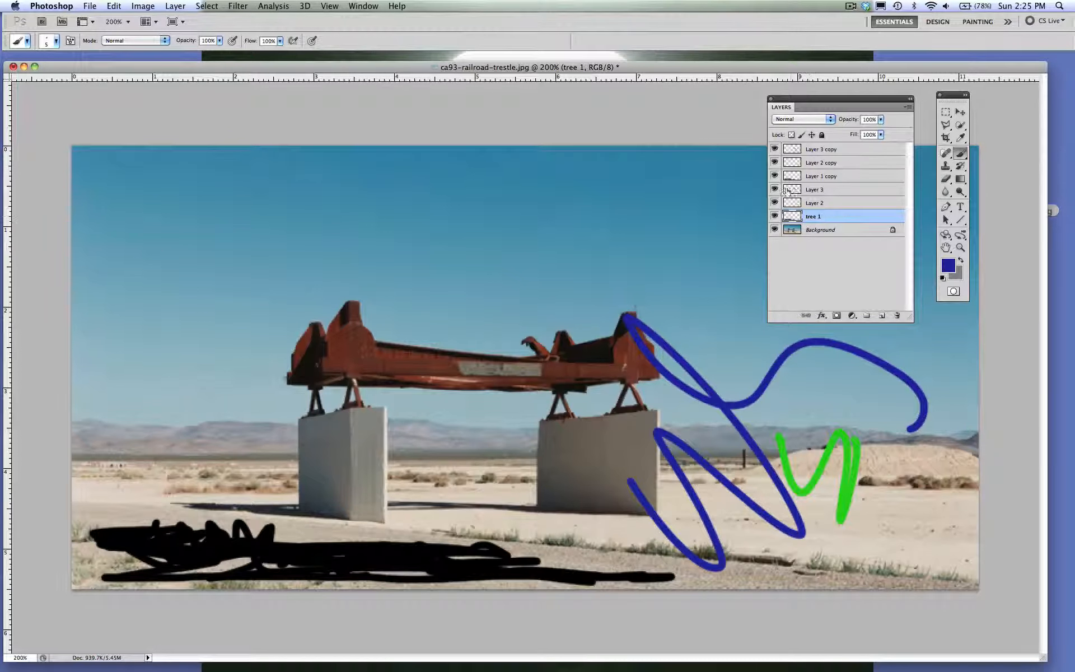
Rename Layer 2 as "tree 2".
{"action": "double_click", "coordinate": [815, 202]}
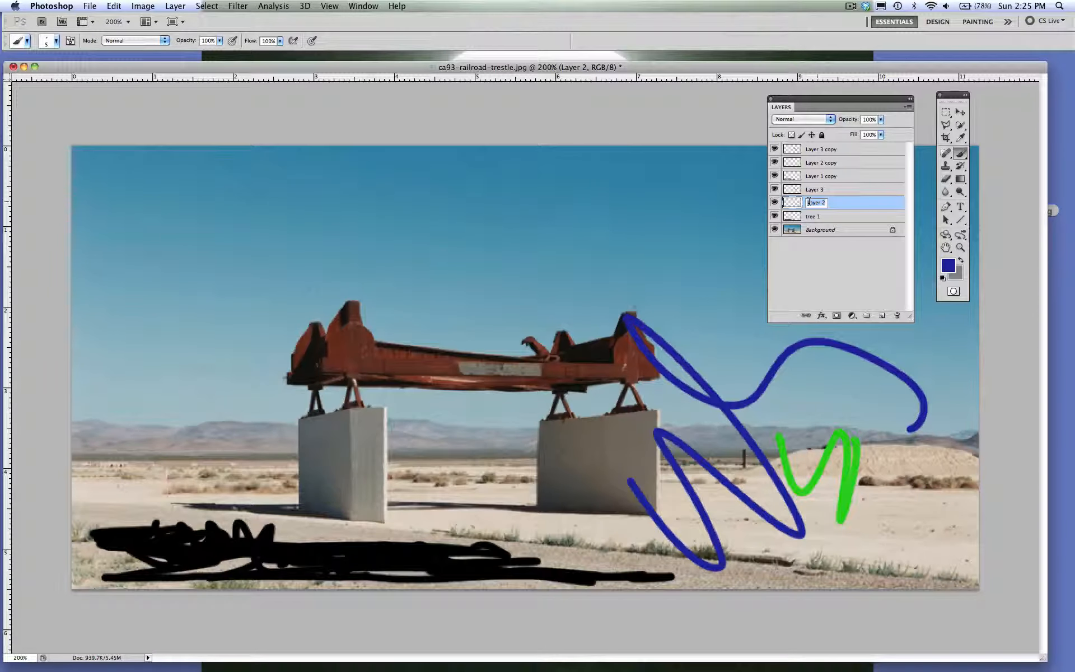
{"action": "type", "text": "tree 2"}
{"action": "key", "text": "Return"}
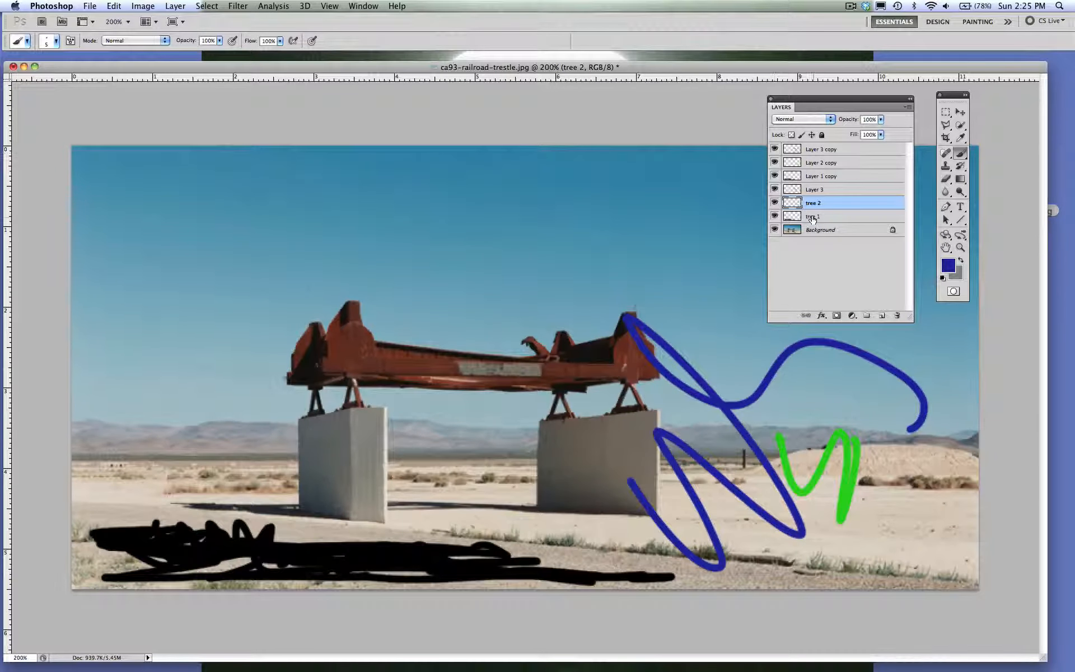
Hide the tree 1 layer, put Layer 3 copy into a new layer group, and collapse the group.
{"action": "left_click", "coordinate": [812, 150]}
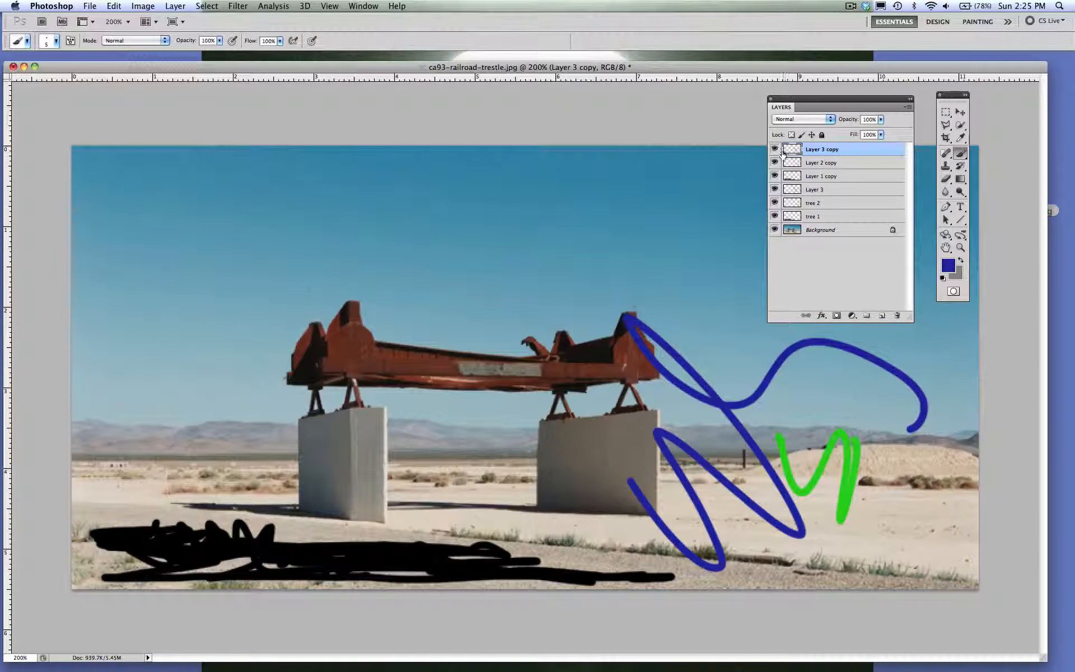
{"action": "mouse_move", "coordinate": [775, 150]}
{"action": "left_mouse_down"}
{"action": "mouse_move", "coordinate": [775, 218]}
{"action": "mouse_move", "coordinate": [775, 149]}
{"action": "left_mouse_up"}
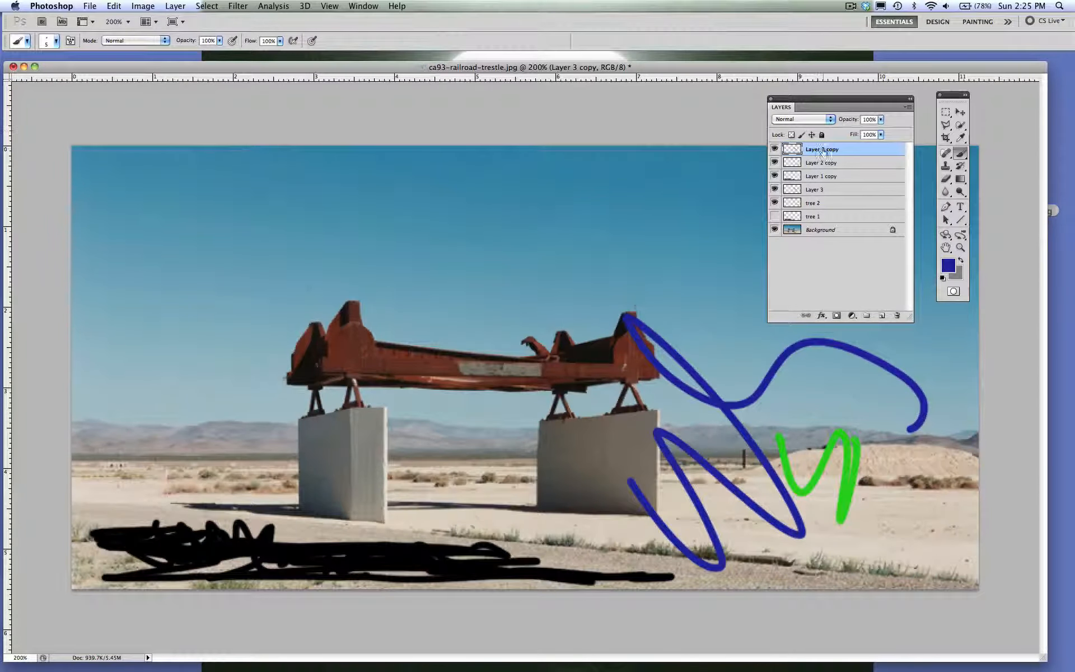
{"action": "left_click", "coordinate": [175, 6]}
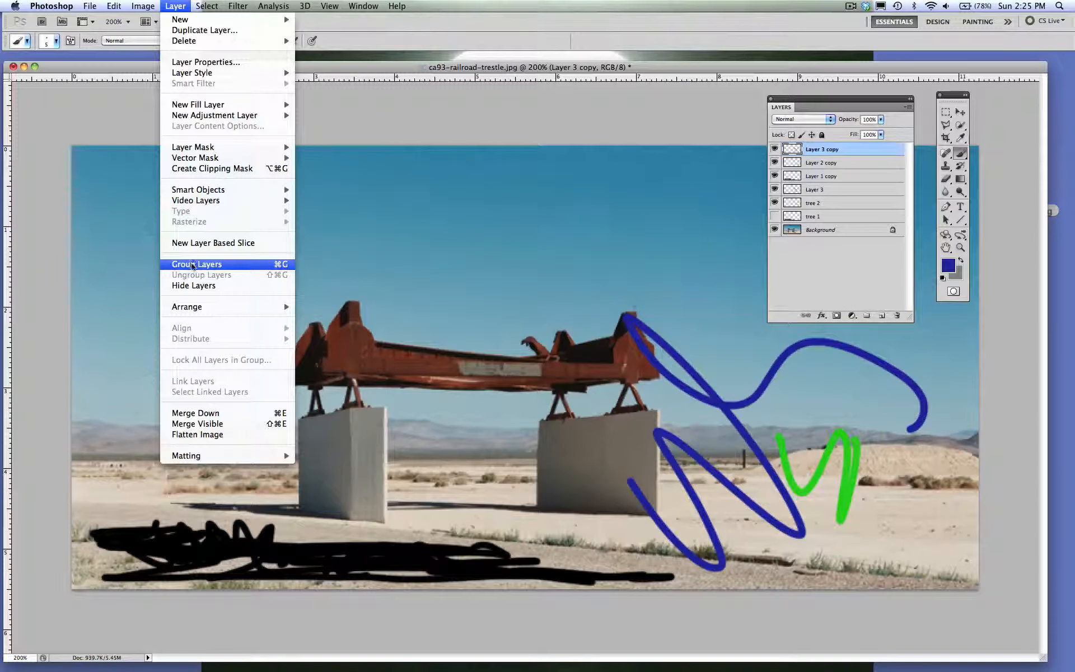
{"action": "left_click", "coordinate": [192, 265]}
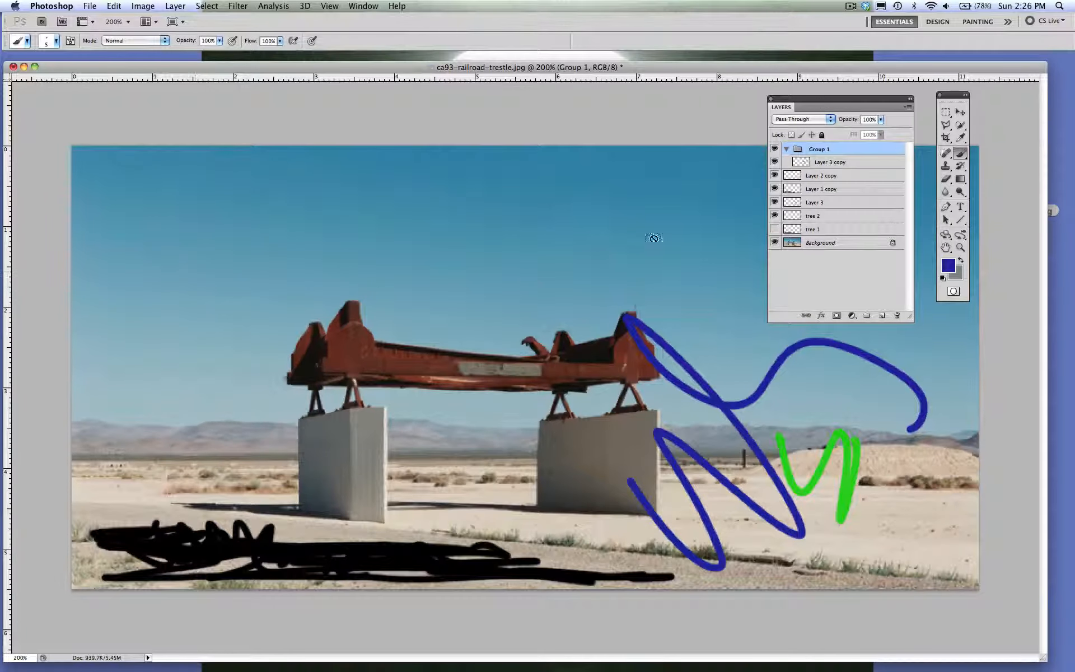
{"action": "left_click", "coordinate": [786, 150]}
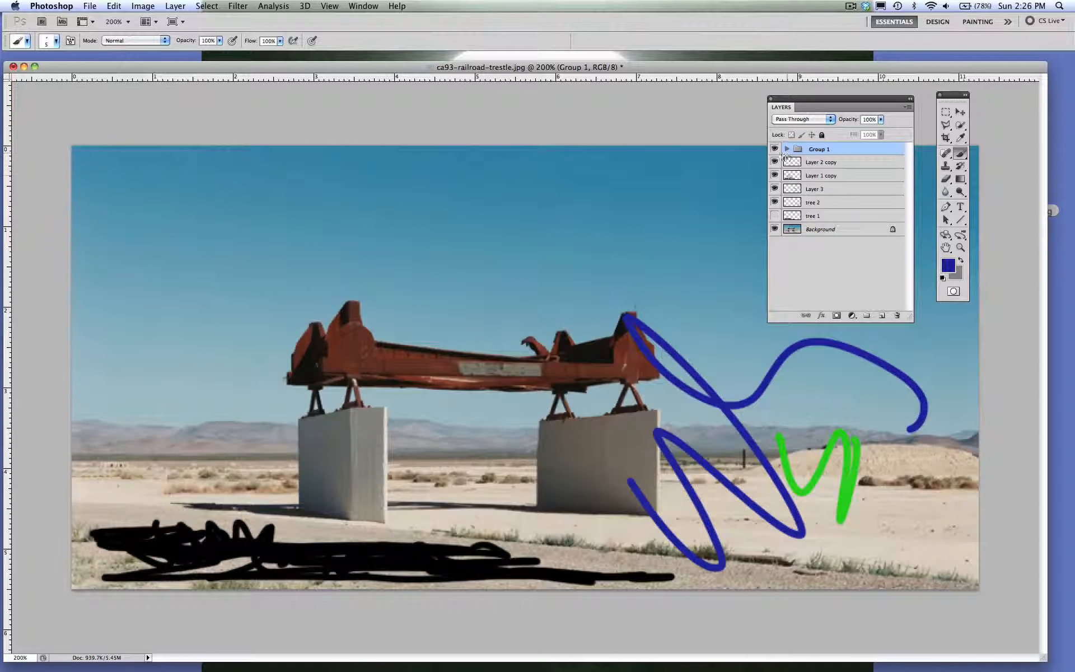
Select Layer 2 copy through tree 1 together and move them into Group 1.
{"action": "left_click", "coordinate": [816, 164], "text": "shift"}
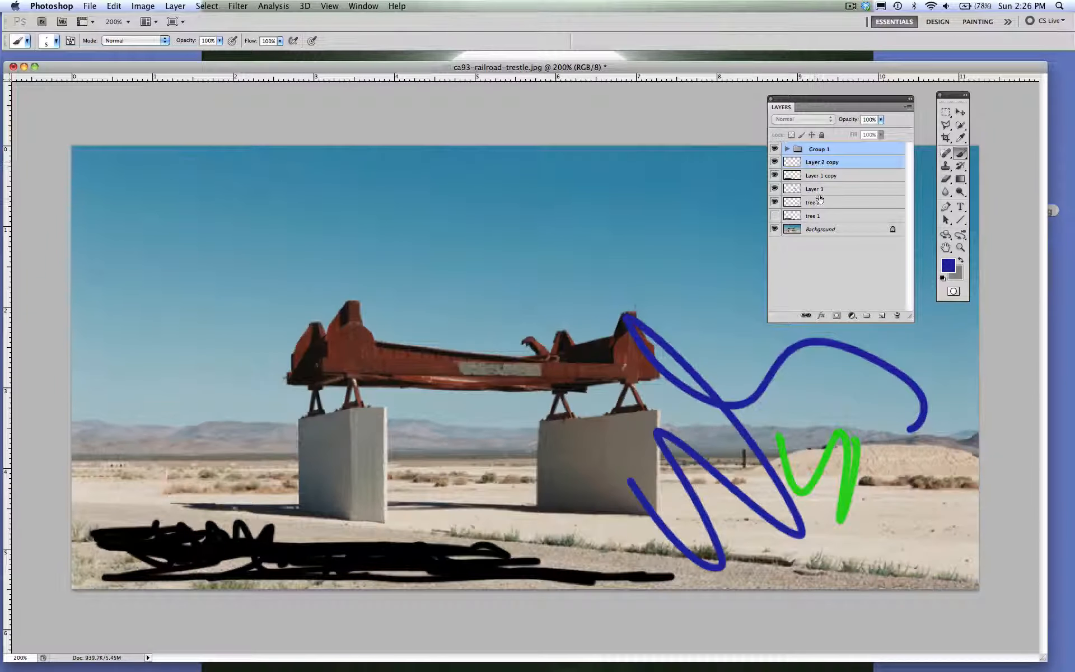
{"action": "left_click", "coordinate": [817, 163]}
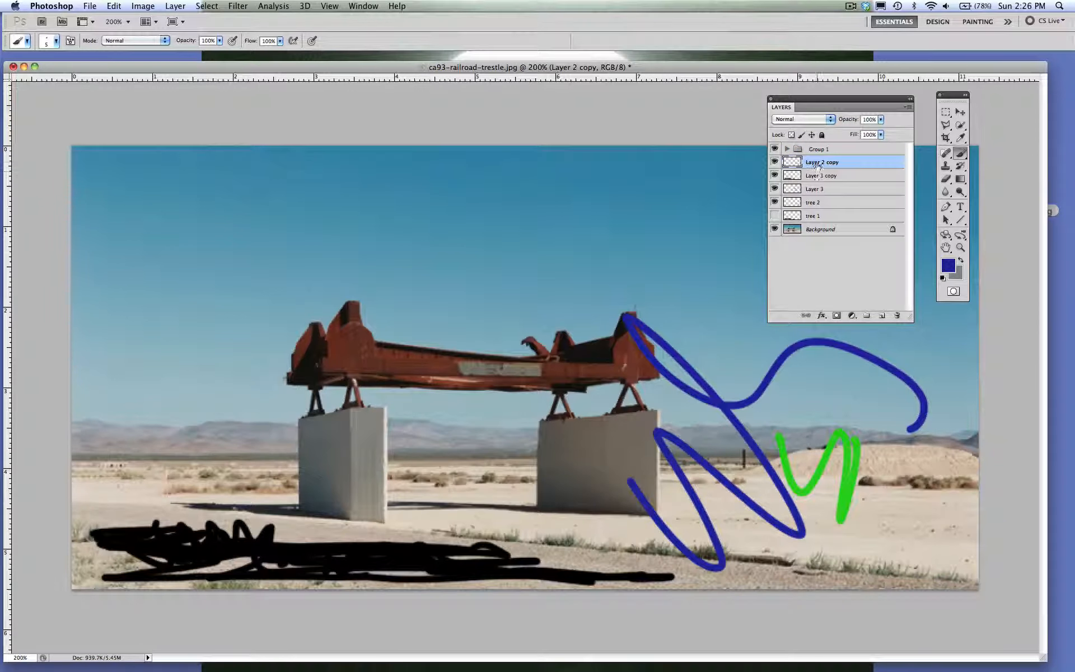
{"action": "left_click", "coordinate": [822, 218], "text": "shift"}
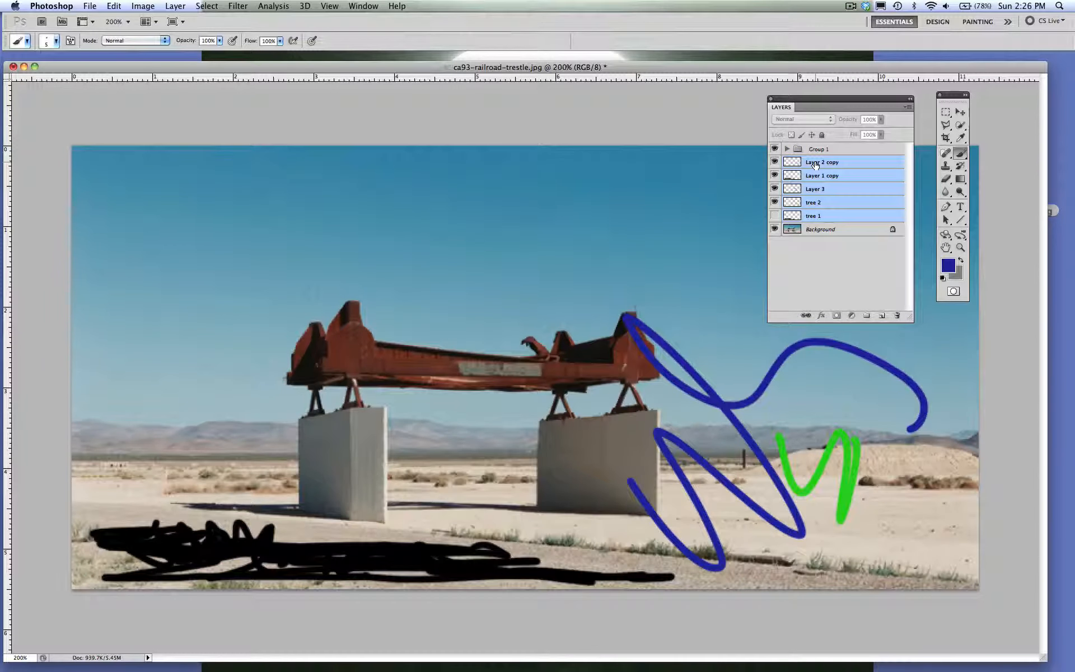
{"action": "left_click_drag", "start_coordinate": [815, 165], "coordinate": [818, 150]}
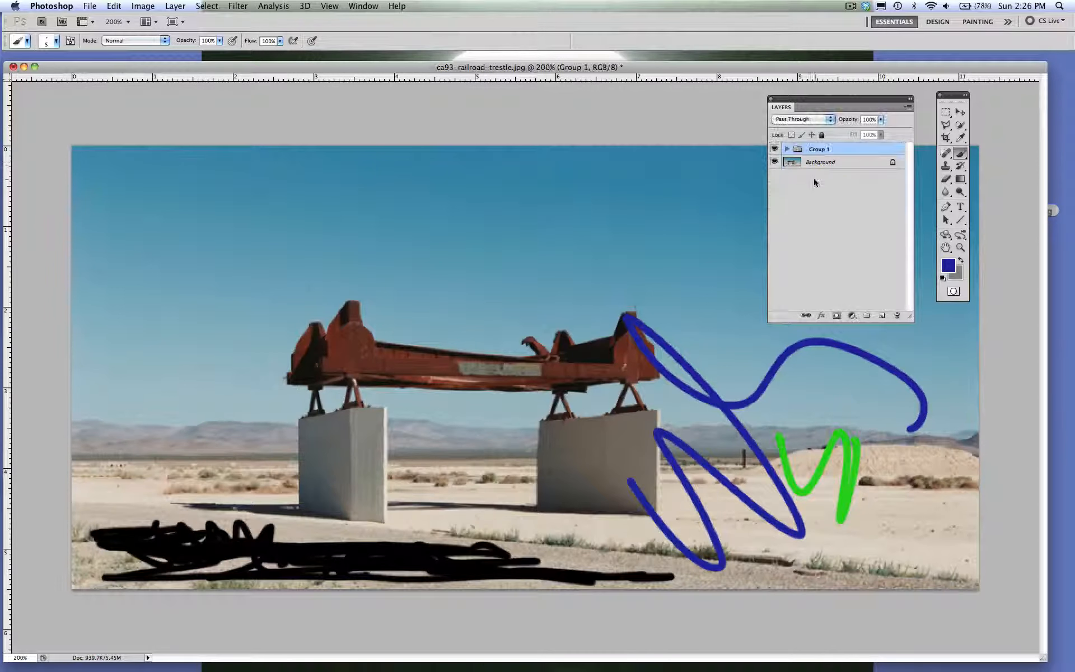
Inspect the contents of Group 1 and switch its visibility off and on to compare the photo with and without the paint.
{"action": "left_click", "coordinate": [786, 149]}
{"action": "left_click", "coordinate": [786, 149]}
{"action": "left_click", "coordinate": [774, 148]}
{"action": "left_click", "coordinate": [775, 149]}
{"action": "left_click", "coordinate": [774, 148]}
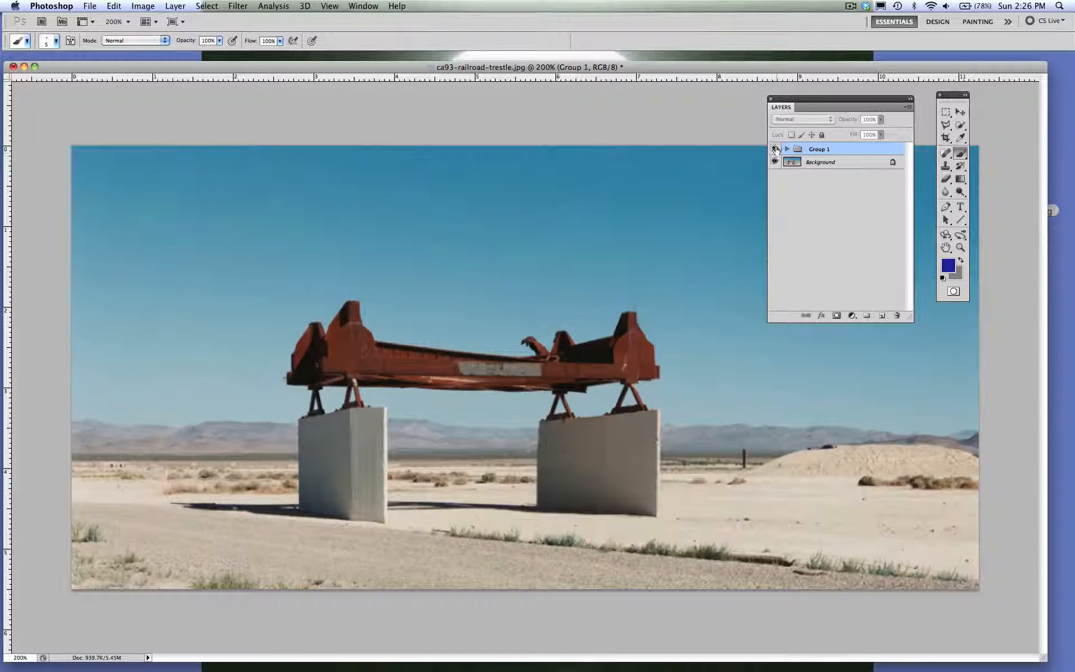
{"action": "left_click", "coordinate": [775, 148]}
{"action": "left_click", "coordinate": [786, 149]}
{"action": "left_click", "coordinate": [785, 149]}
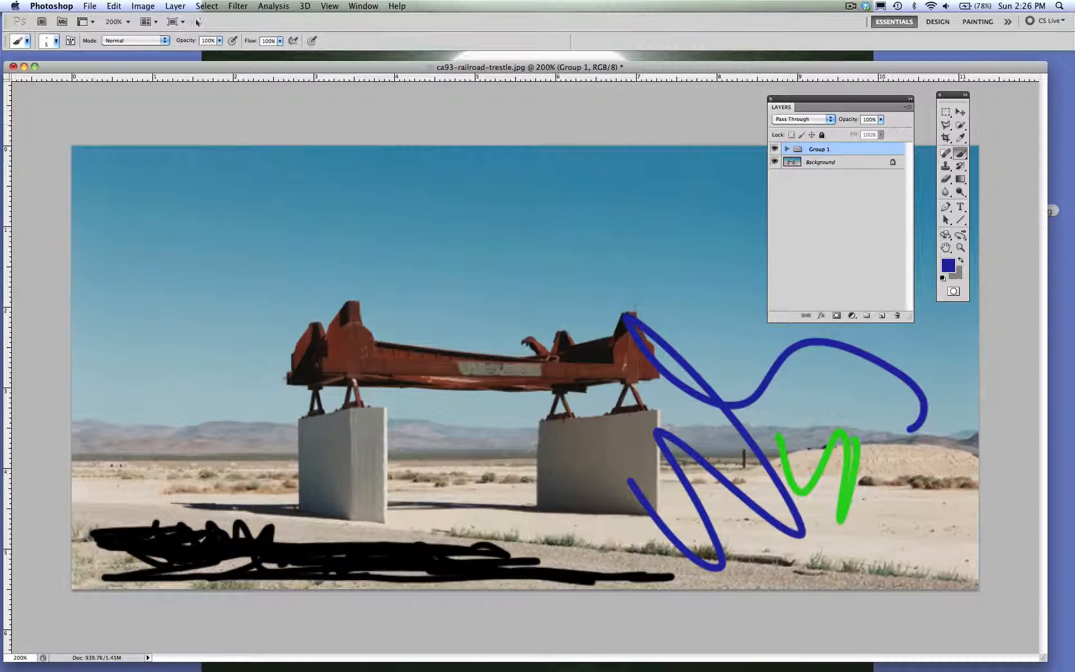
Duplicate Group 1 and then duplicate the copy, keeping the default names.
{"action": "left_click", "coordinate": [176, 6]}
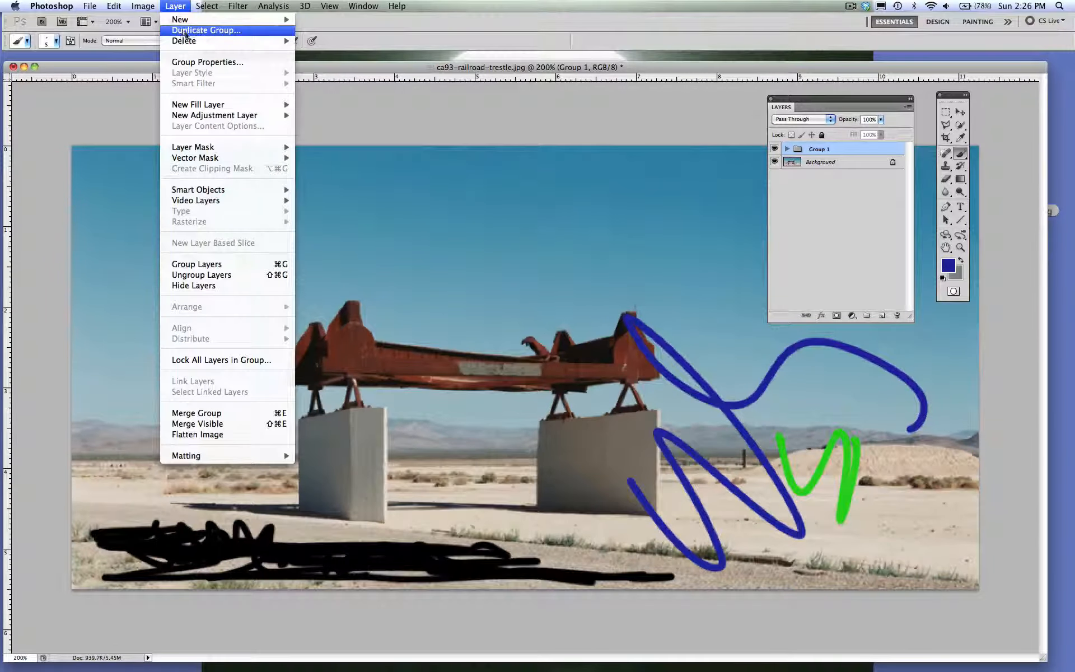
{"action": "left_click", "coordinate": [187, 30]}
{"action": "key", "text": "Return"}
{"action": "left_click", "coordinate": [175, 6]}
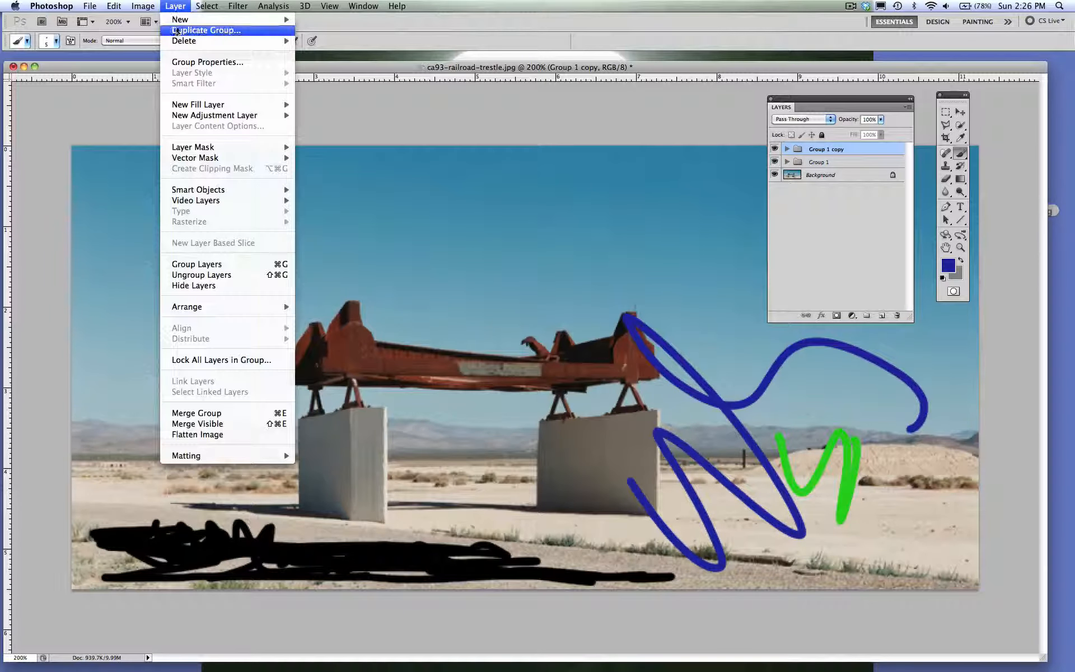
{"action": "left_click", "coordinate": [176, 31]}
{"action": "key", "text": "Return"}
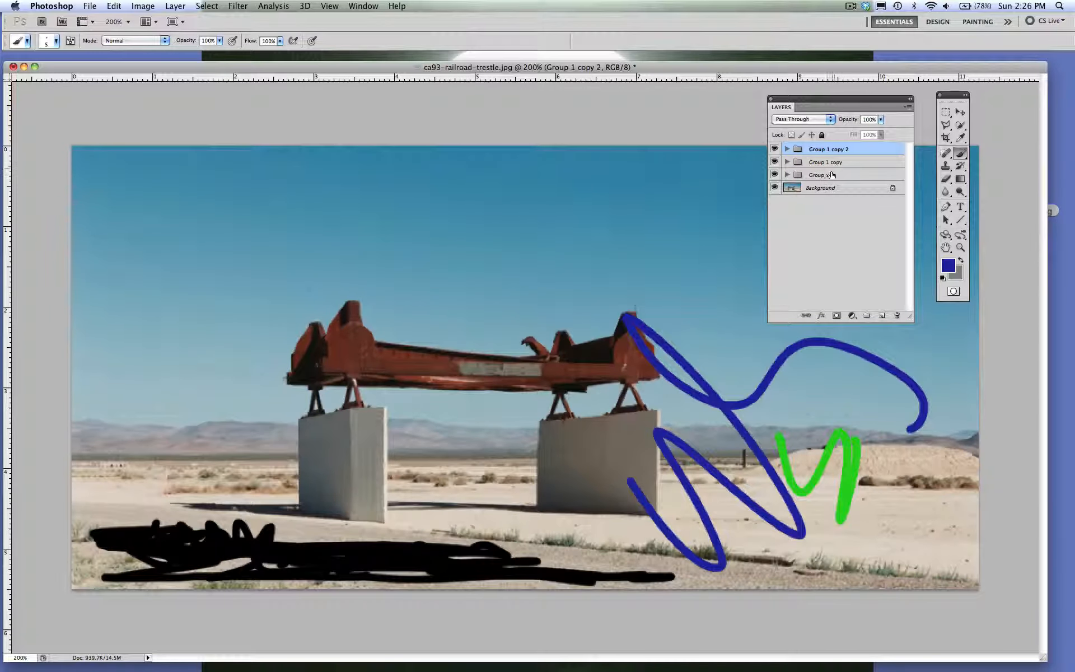
Rename Group 1 as "foliage".
{"action": "left_click", "coordinate": [822, 175]}
{"action": "double_click", "coordinate": [822, 176]}
{"action": "type", "text": "foliage"}
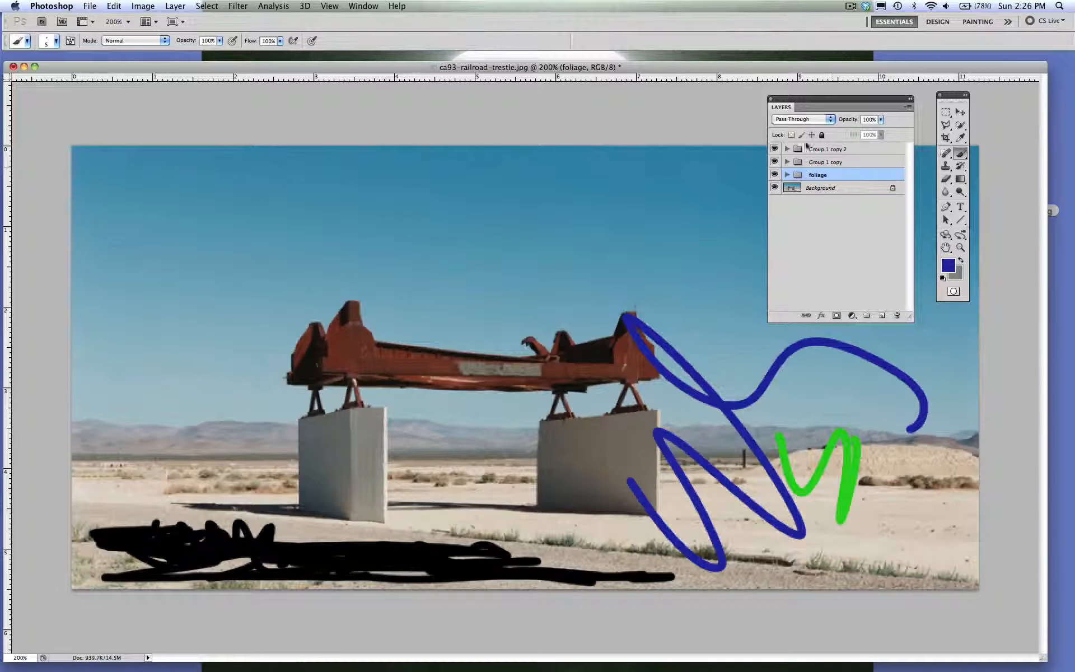
Rename Group 1 copy as "truss".
{"action": "double_click", "coordinate": [823, 162]}
{"action": "type", "text": "truss"}
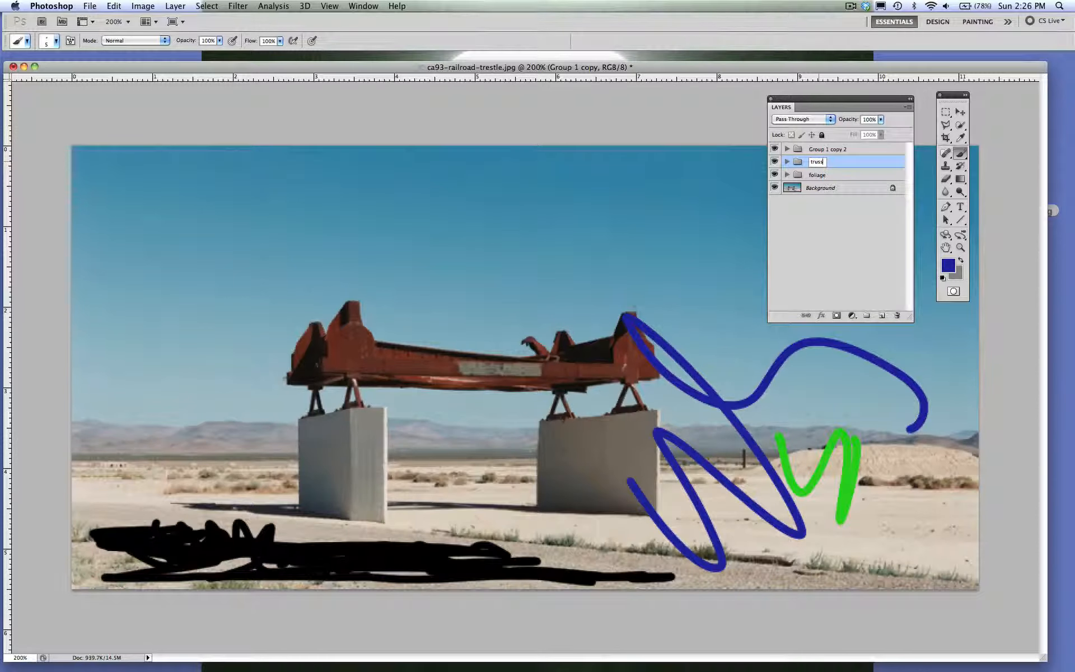
{"action": "key", "text": "Return"}
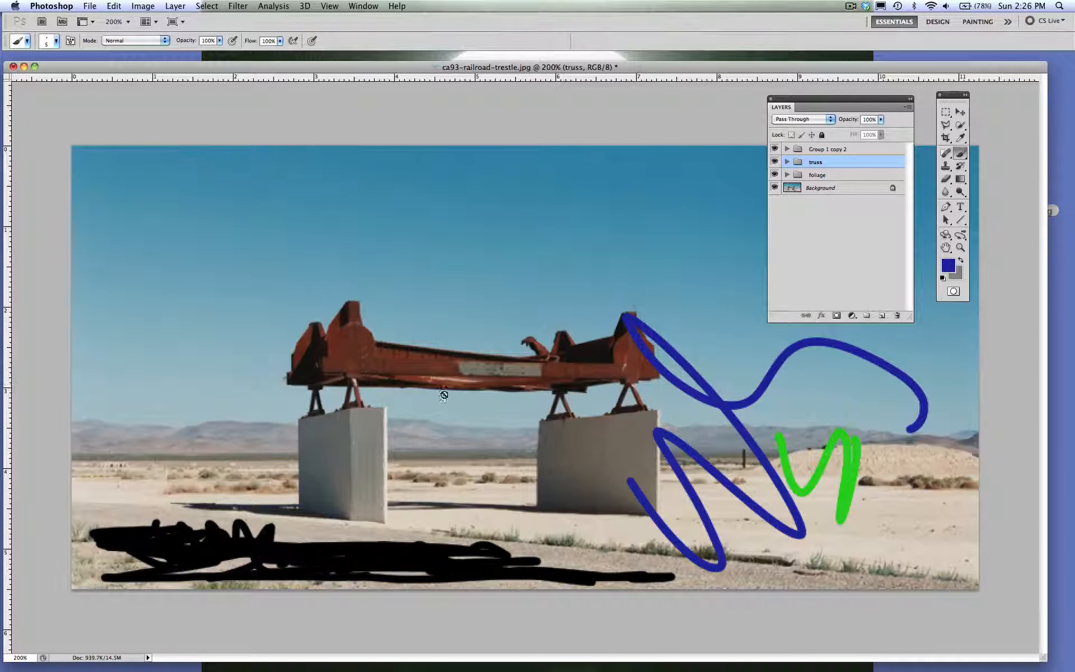
Rename Group 1 copy 2 as "mountain", correcting the spelling of the name.
{"action": "double_click", "coordinate": [823, 149]}
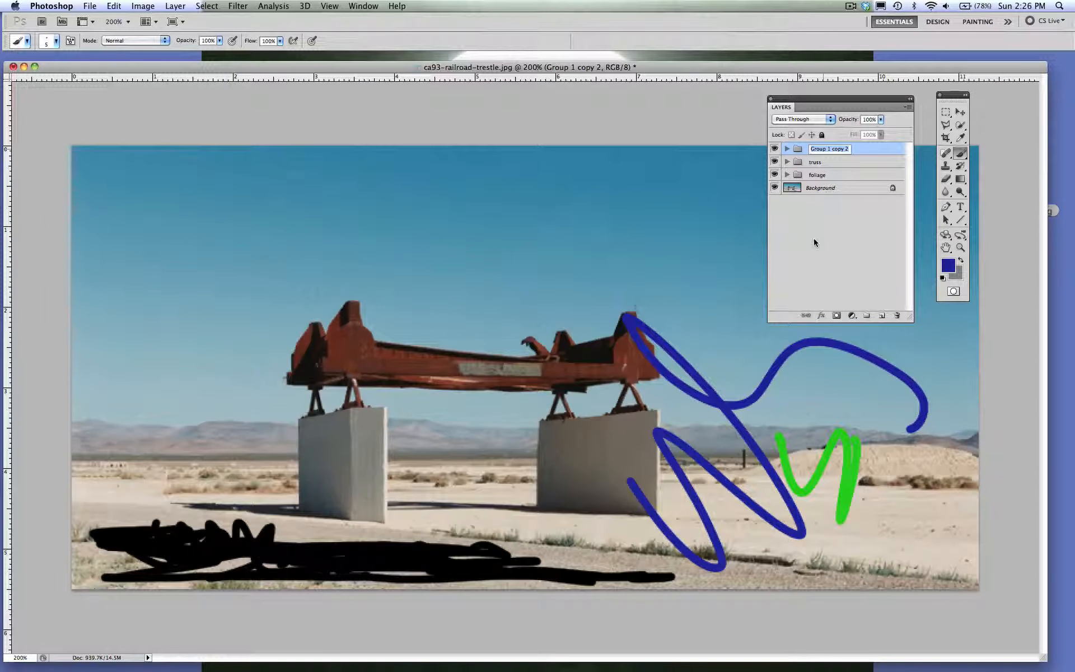
{"action": "type", "text": "moun"}
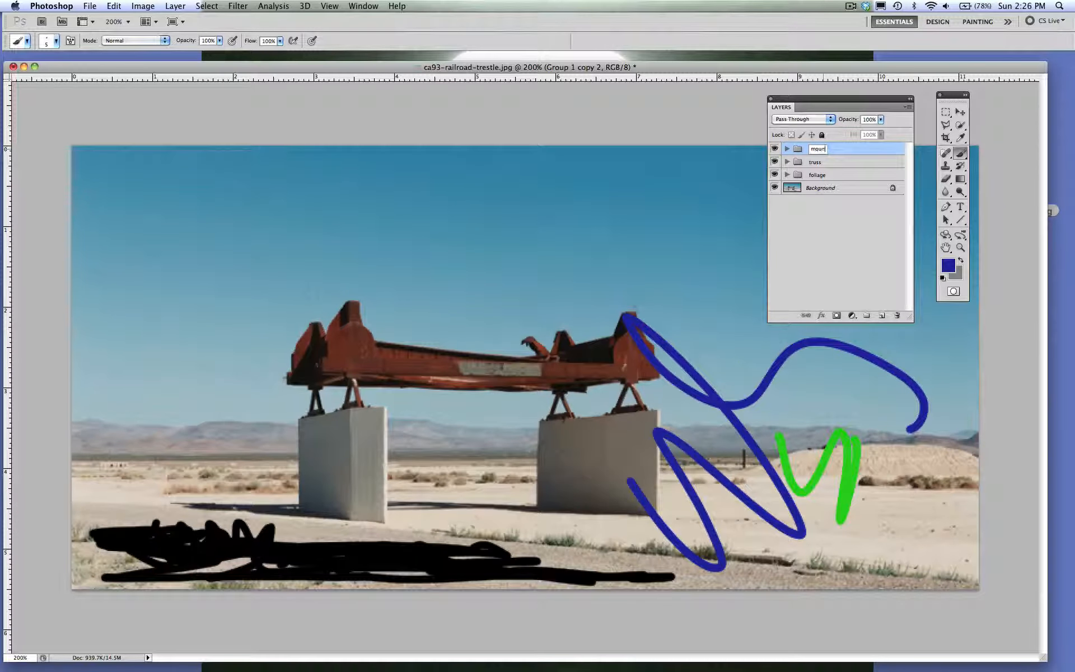
{"action": "type", "text": "tian"}
{"action": "key", "text": "Return"}
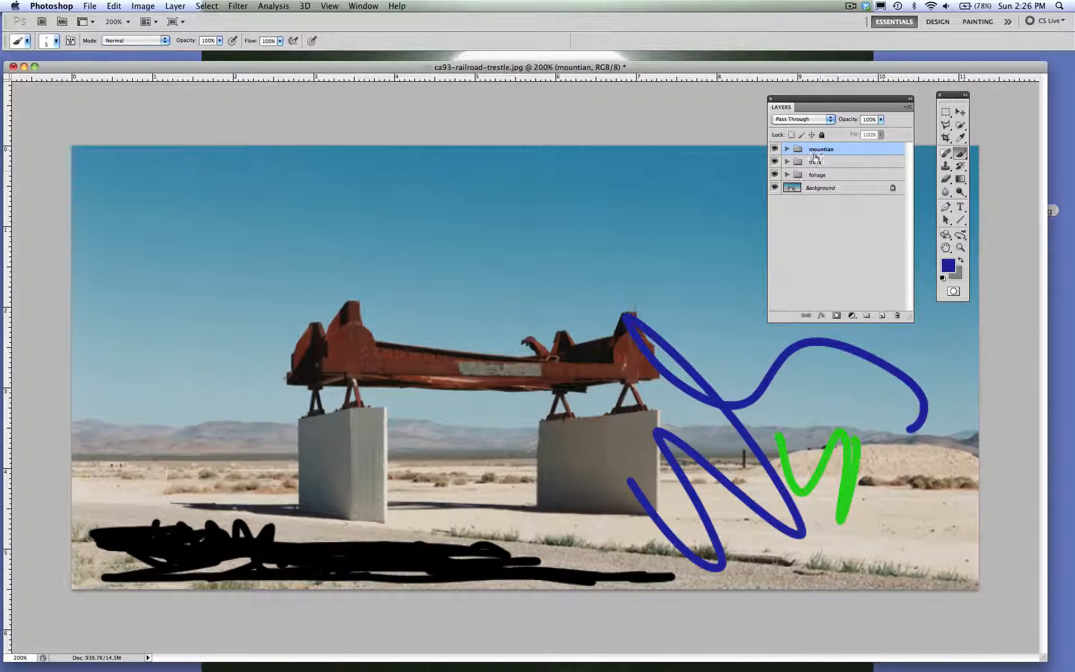
{"action": "type", "text": "mountia"}
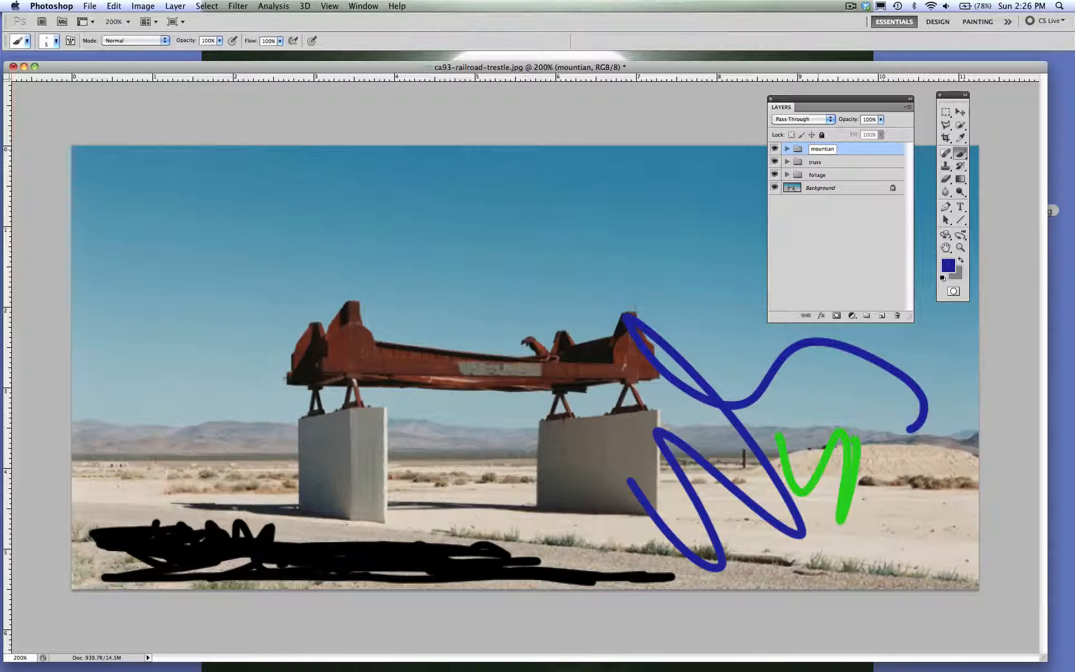
{"action": "type", "text": "n"}
{"action": "key", "text": "BackSpace"}
{"action": "type", "text": "ai"}
{"action": "key", "text": "Return"}
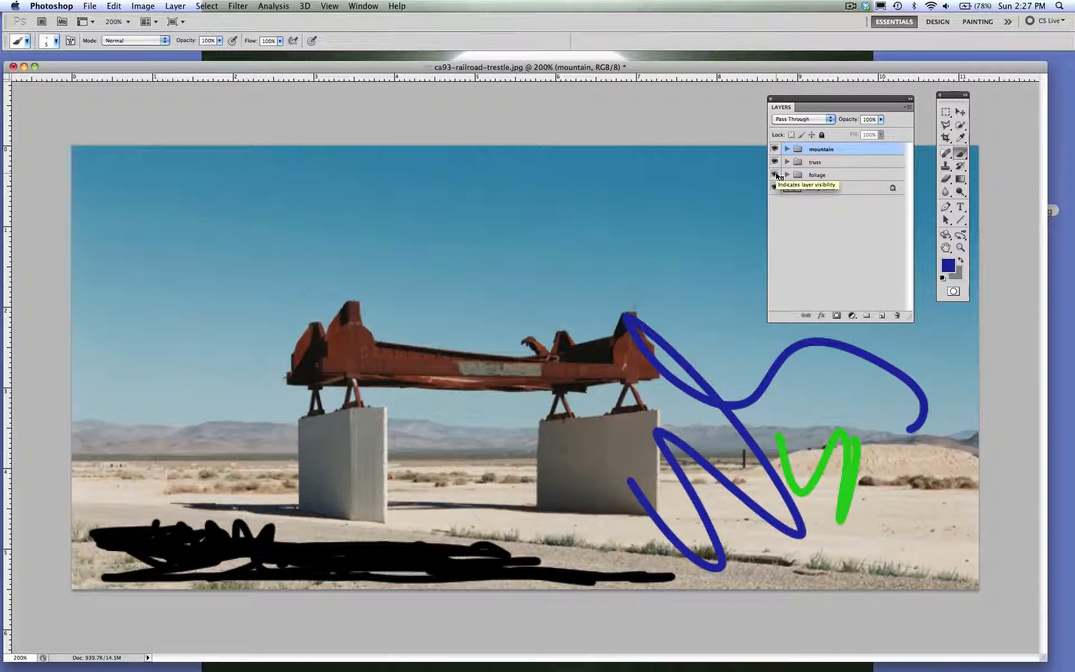
Color-code the foliage group red and check the color on the layers inside it.
{"action": "right_click", "coordinate": [776, 176]}
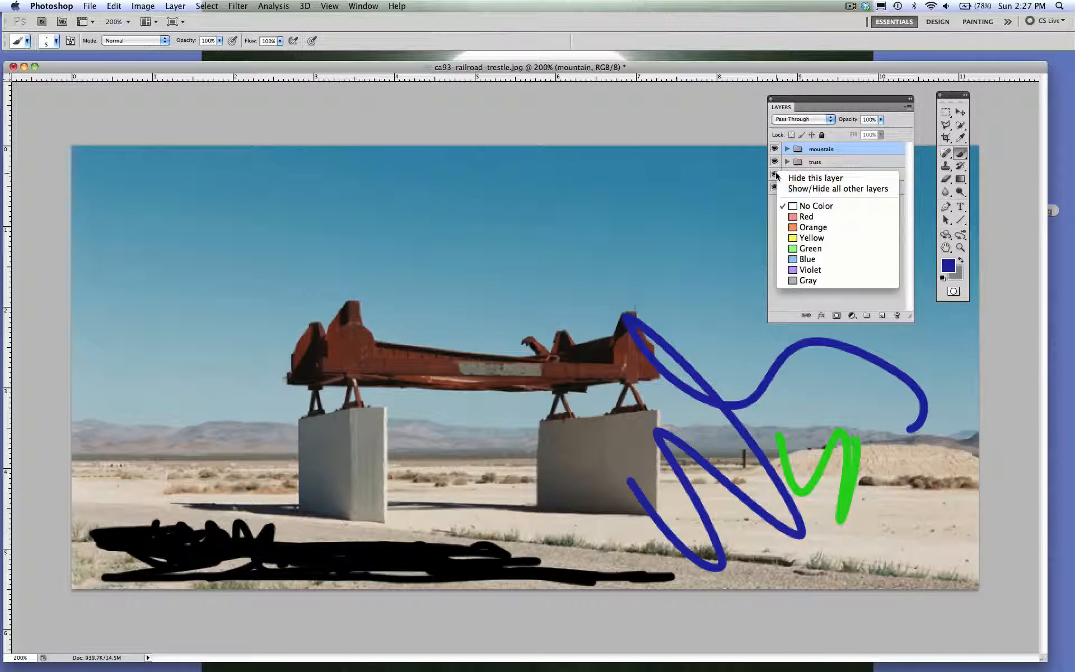
{"action": "left_click", "coordinate": [776, 176]}
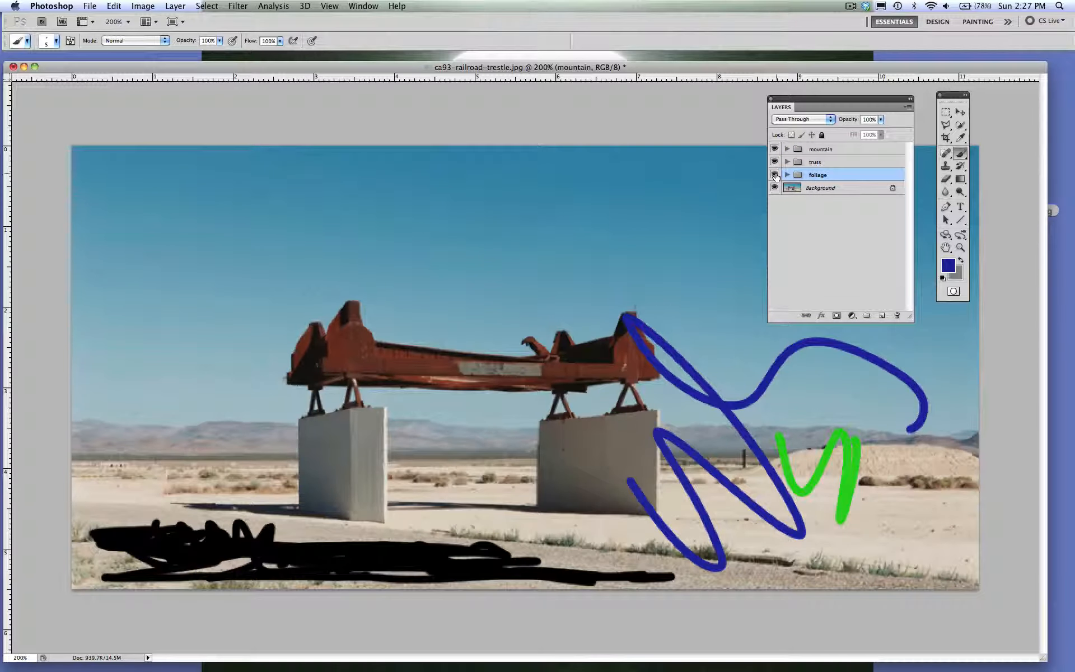
{"action": "right_click", "coordinate": [776, 176]}
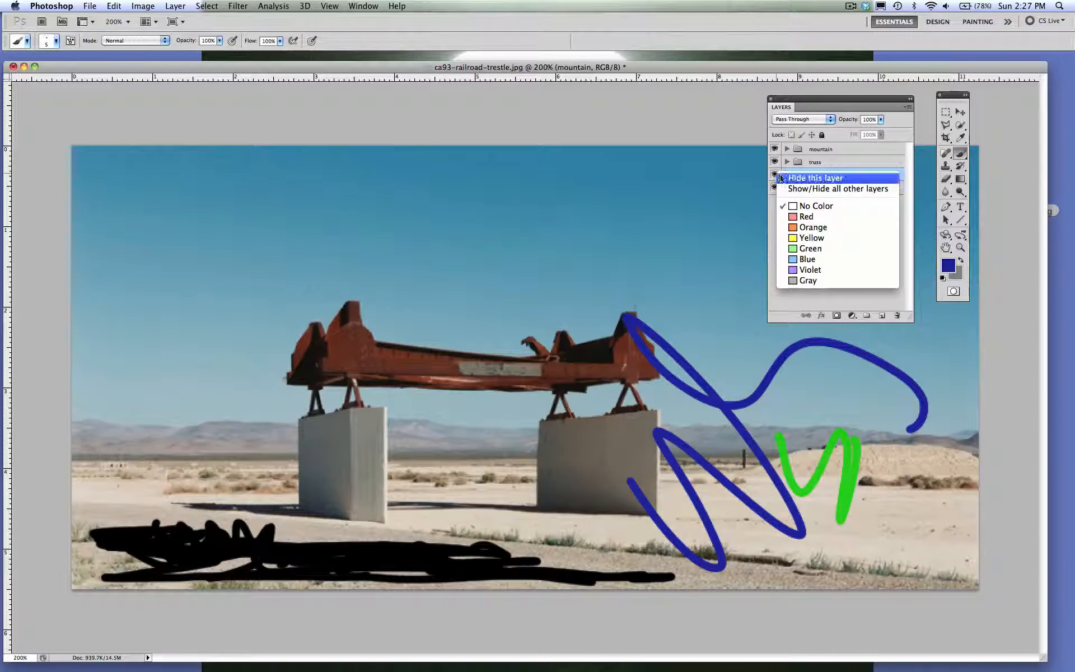
{"action": "left_click", "coordinate": [800, 219]}
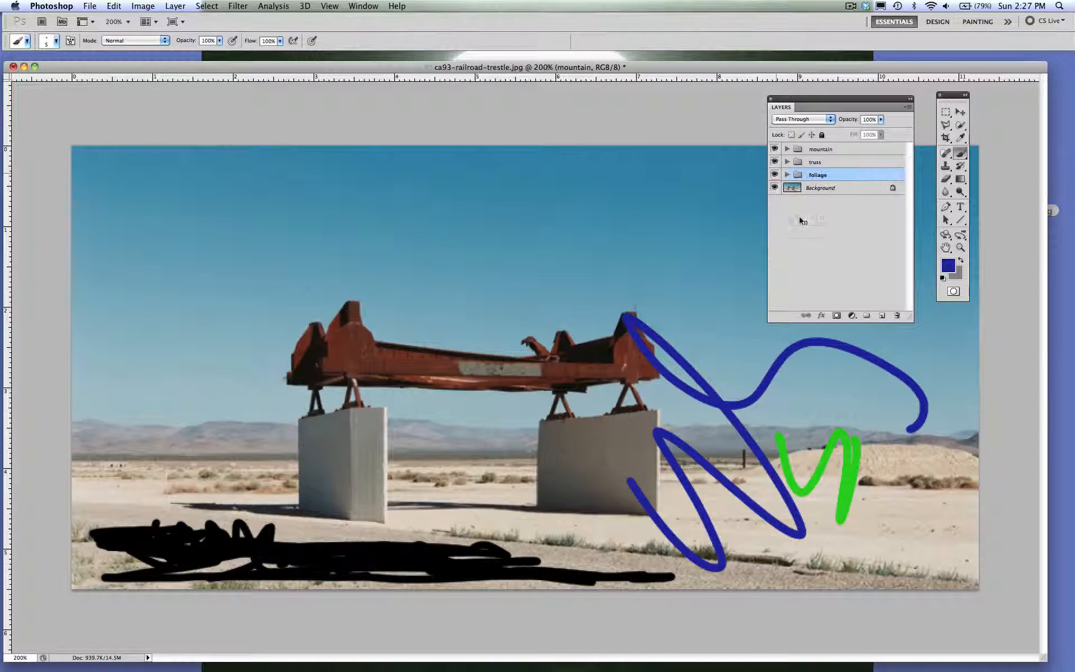
{"action": "left_click", "coordinate": [787, 176]}
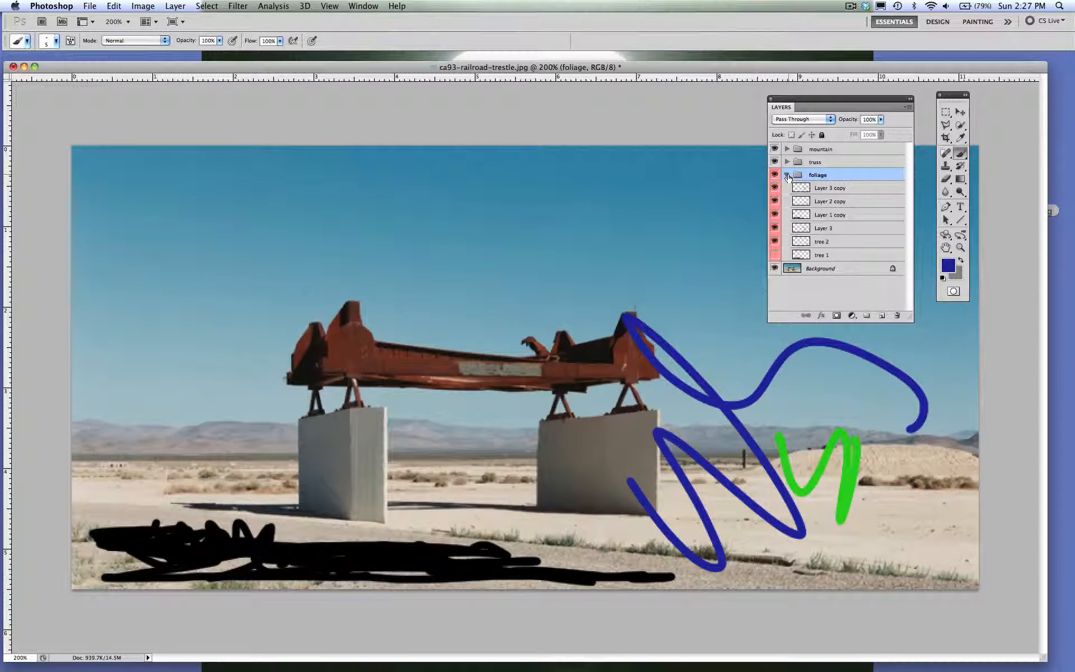
{"action": "left_click", "coordinate": [787, 176]}
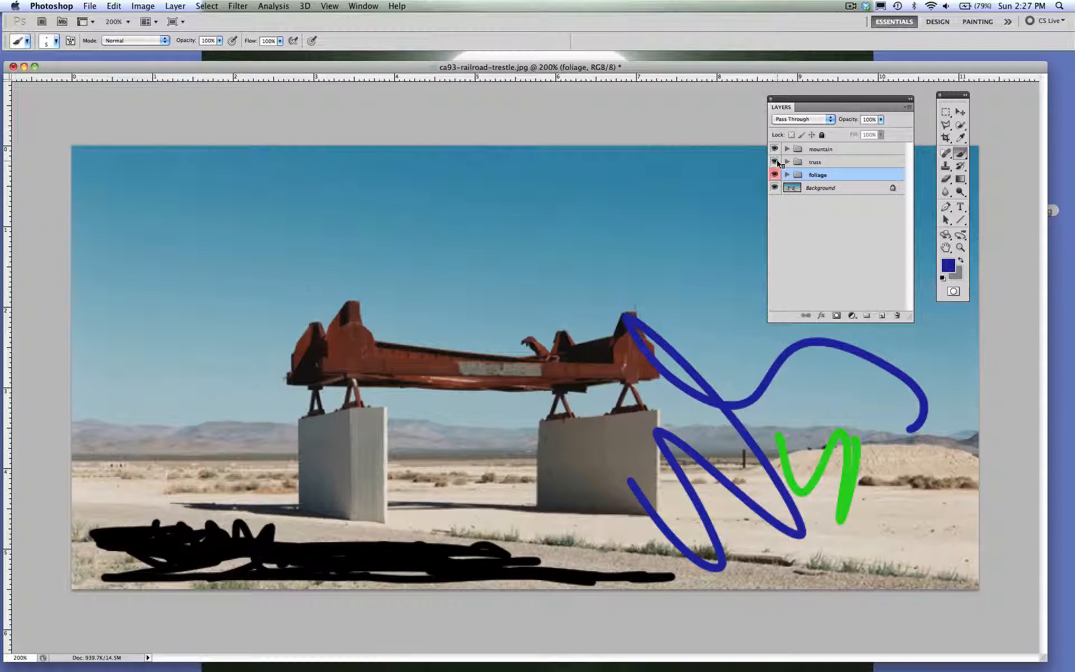
Color-code the truss group yellow and briefly look at the layers inside it.
{"action": "right_click", "coordinate": [775, 163]}
{"action": "left_click", "coordinate": [798, 226]}
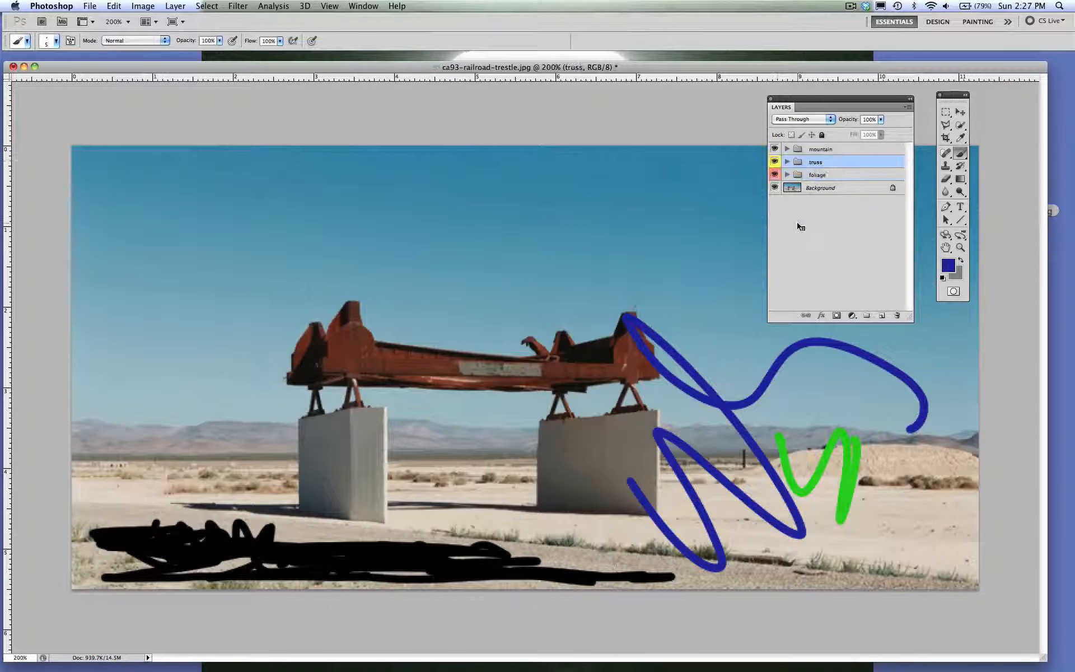
{"action": "left_click", "coordinate": [786, 163]}
{"action": "left_click", "coordinate": [786, 163]}
Color-code the mountain group violet and expand it to show its layers.
{"action": "right_click", "coordinate": [775, 149]}
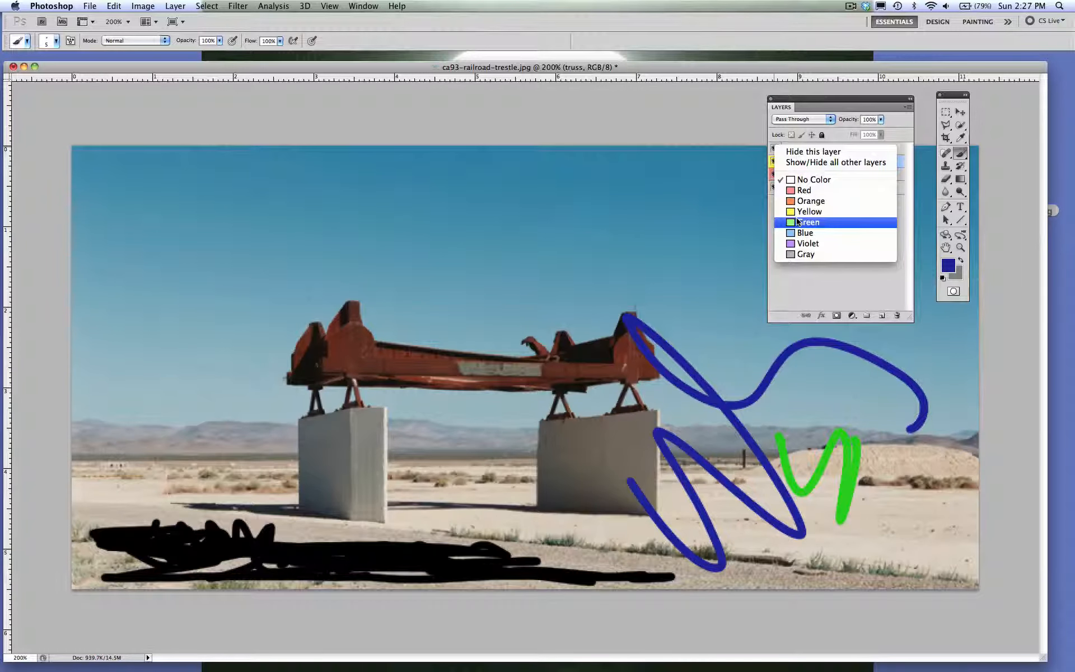
{"action": "left_click", "coordinate": [801, 244]}
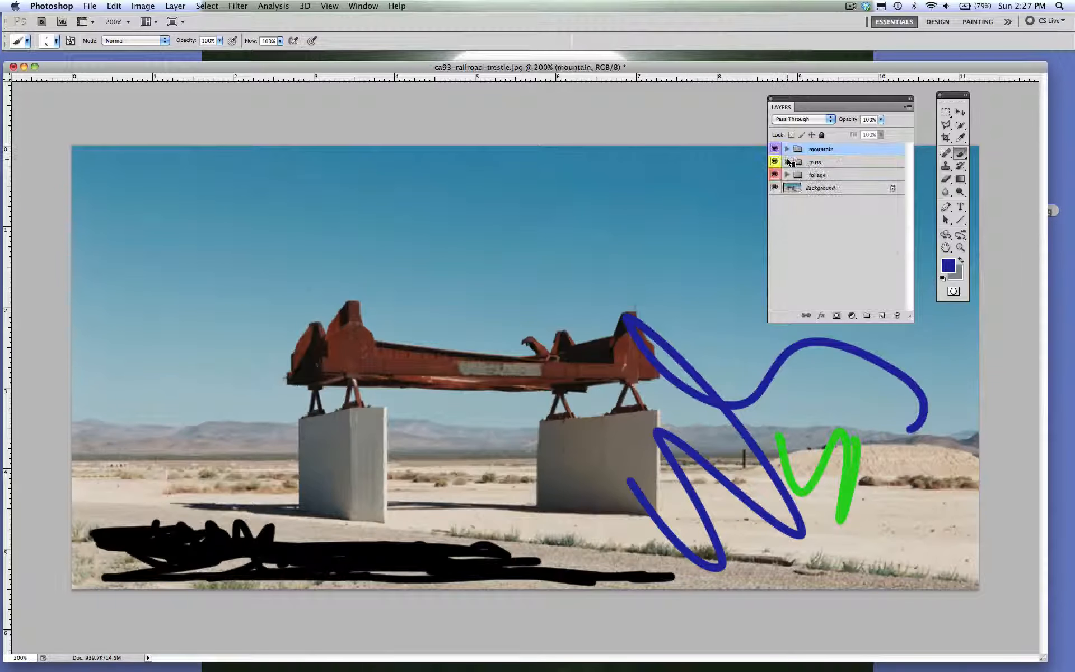
{"action": "left_click", "coordinate": [787, 148]}
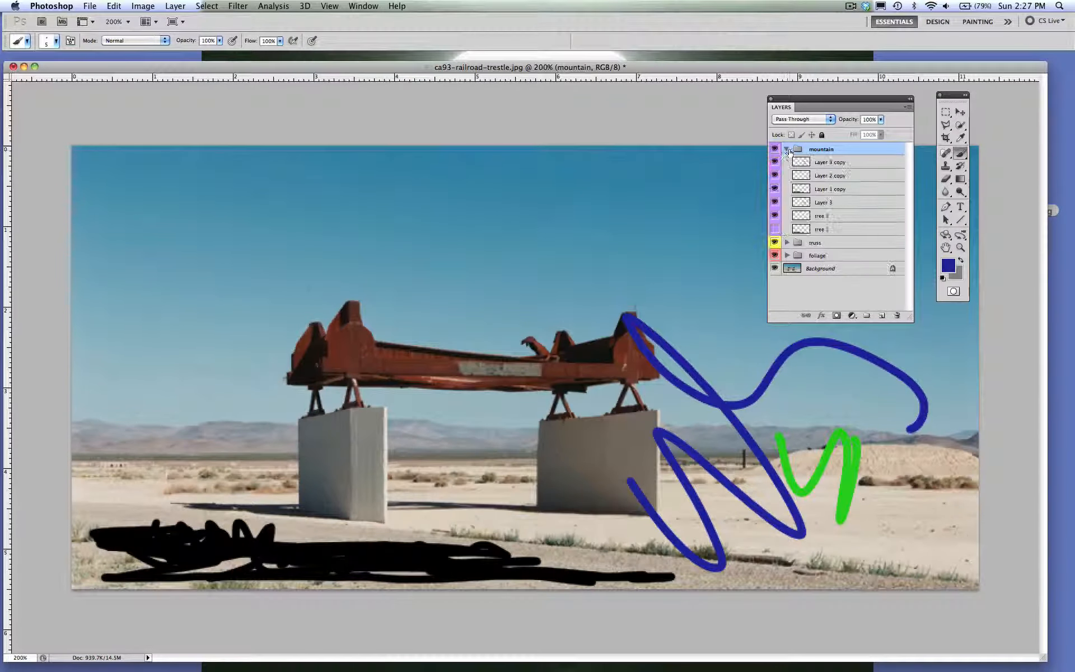
Expand the truss and foliage groups and enlarge the layer list so that all color-coded layers fit.
{"action": "left_click", "coordinate": [788, 243]}
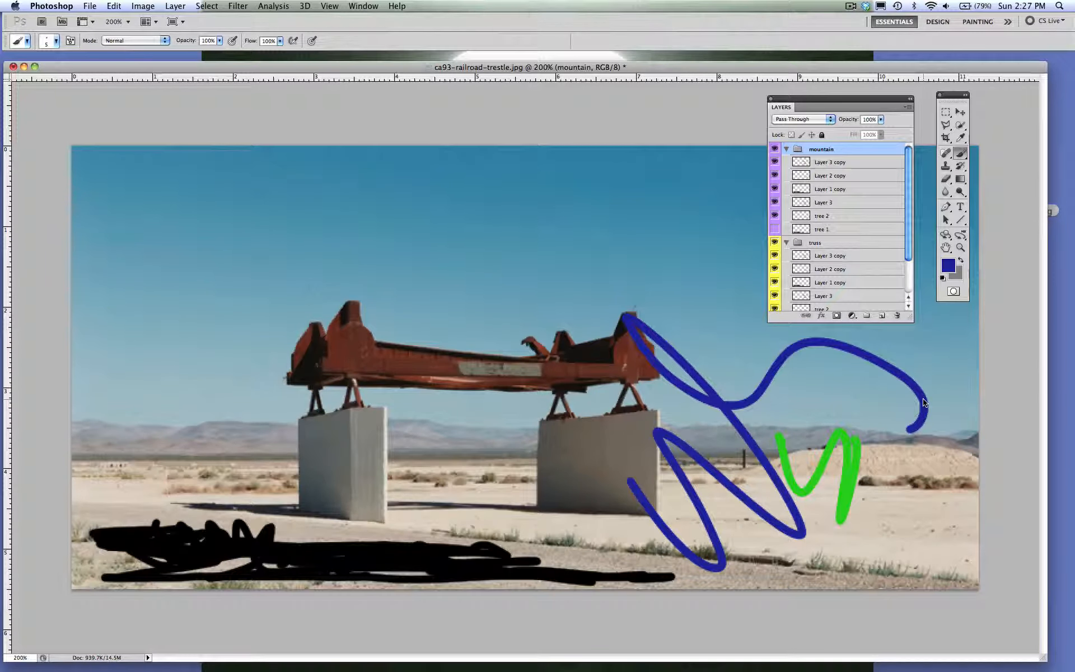
{"action": "left_click_drag", "start_coordinate": [908, 316], "coordinate": [949, 476]}
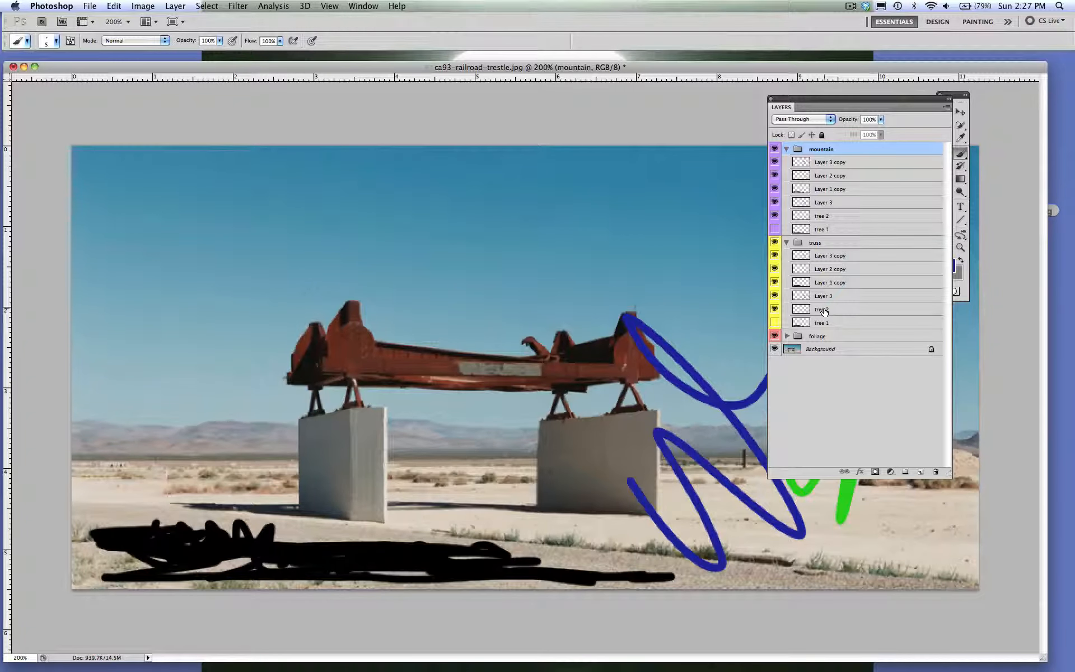
{"action": "left_click", "coordinate": [787, 336]}
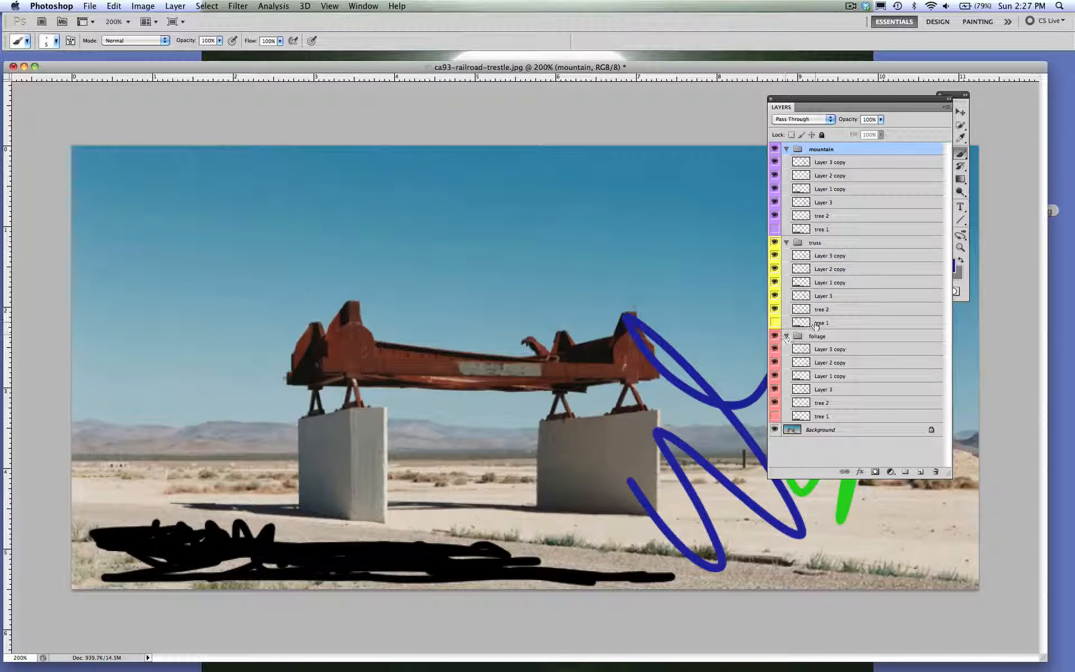
Move the truss group's tree 2 layer into the mountain group, then return it to the top of the truss group.
{"action": "left_click_drag", "start_coordinate": [821, 312], "coordinate": [822, 202]}
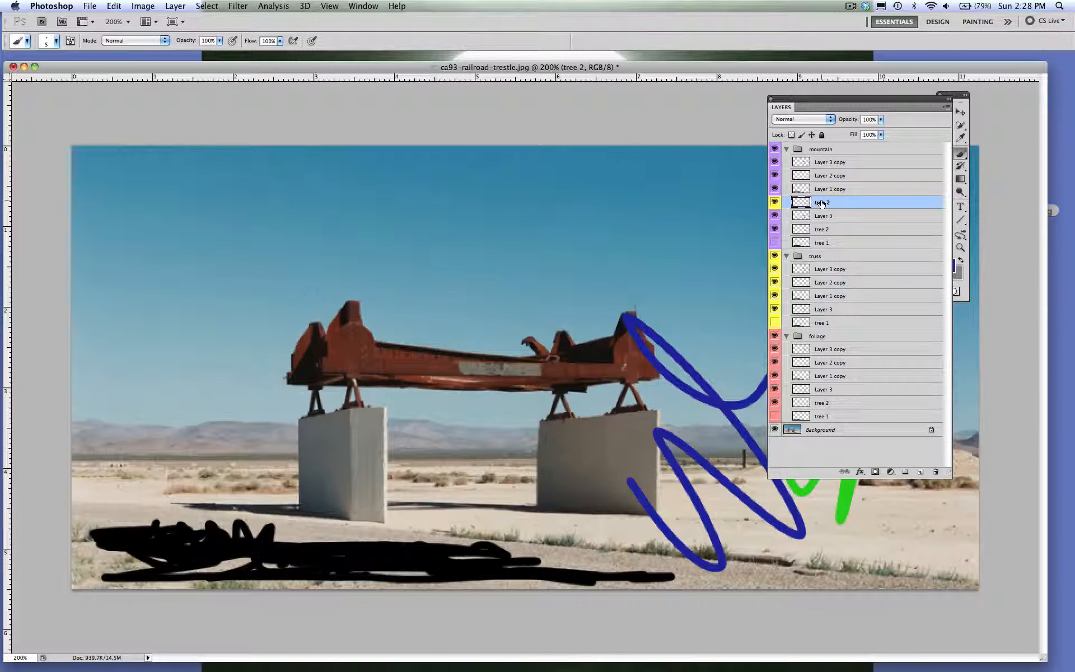
{"action": "left_click_drag", "start_coordinate": [821, 204], "coordinate": [820, 259]}
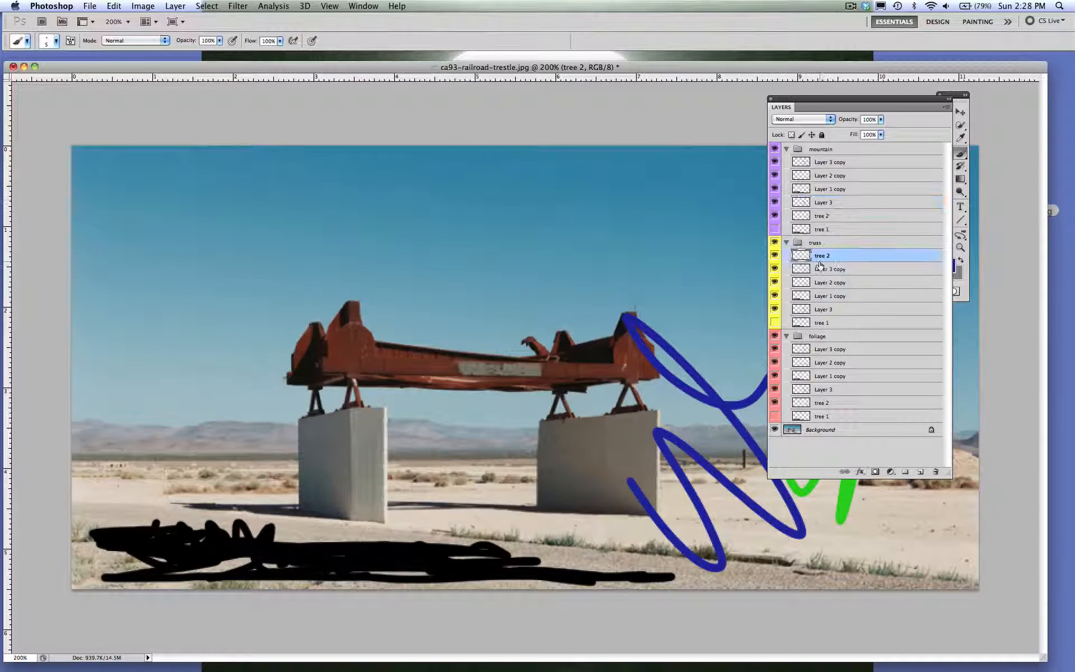
Collapse the truss, mountain and foliage groups so only their group names are listed.
{"action": "left_click", "coordinate": [787, 243]}
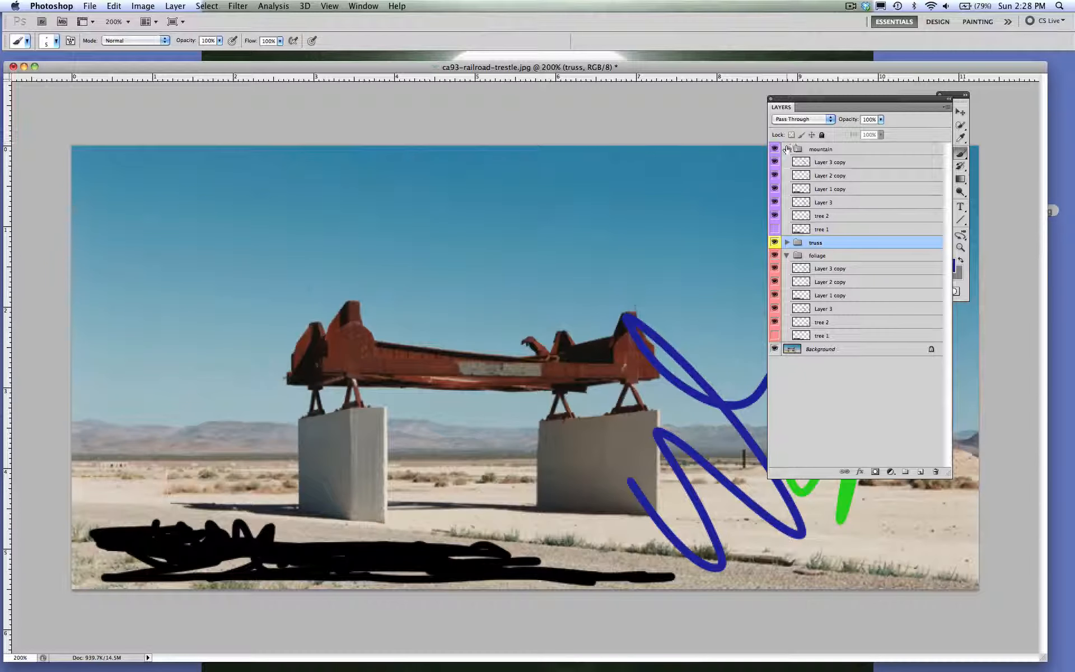
{"action": "left_click", "coordinate": [786, 148]}
{"action": "left_click", "coordinate": [787, 175]}
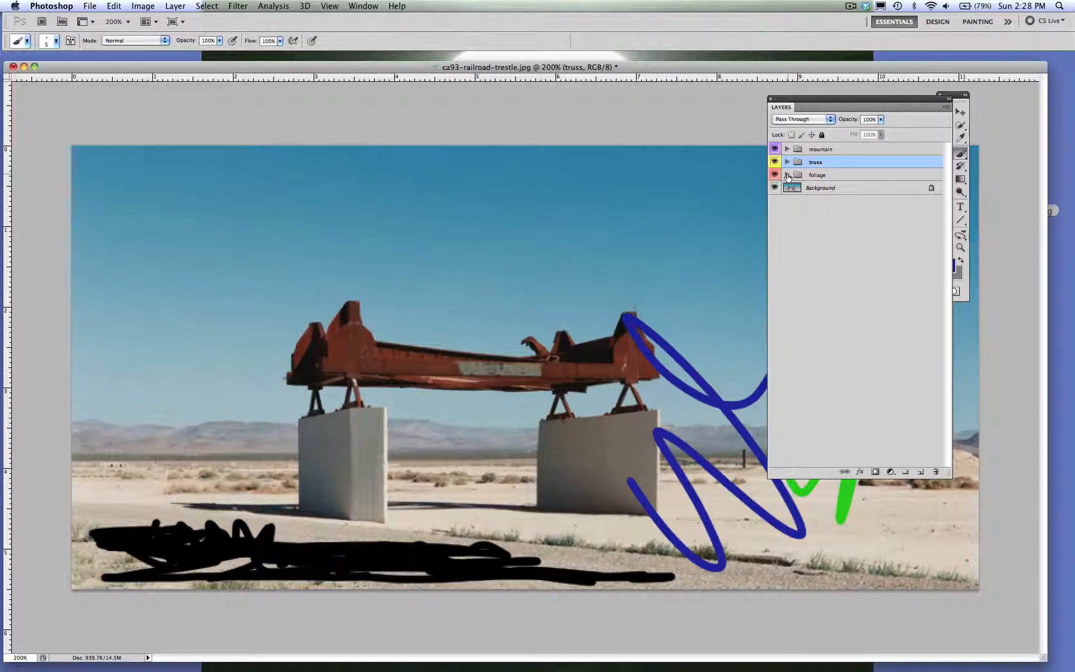
Select the mountain, truss and foliage groups together and nest them inside one new group.
{"action": "left_click", "coordinate": [812, 149]}
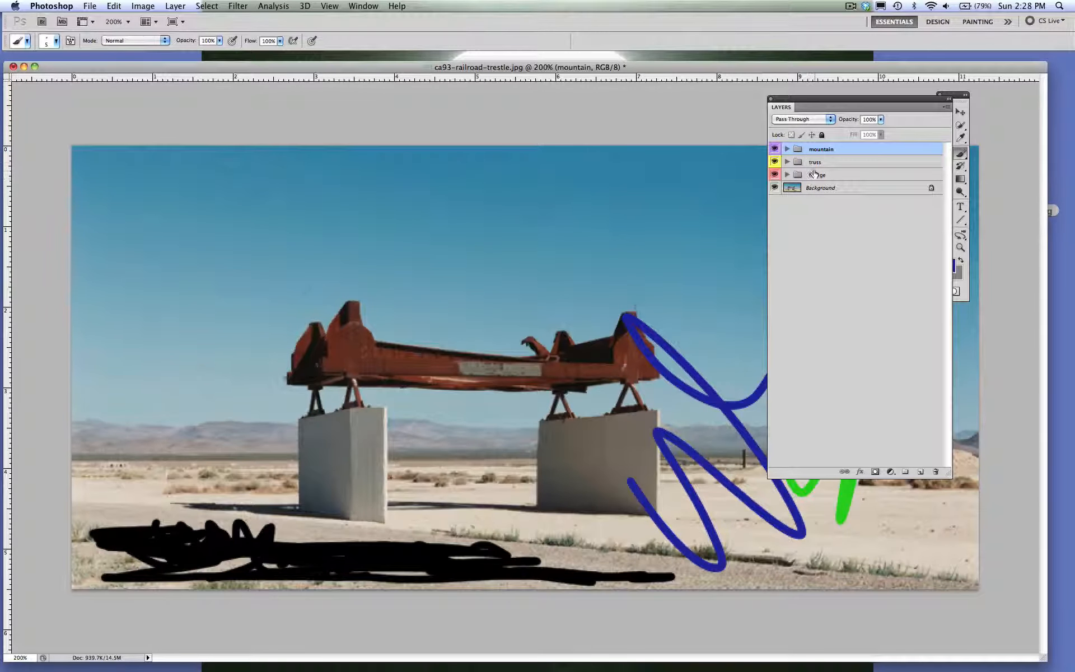
{"action": "left_click", "coordinate": [816, 175], "text": "shift"}
{"action": "left_click", "coordinate": [815, 150]}
{"action": "left_click", "coordinate": [816, 176], "text": "shift"}
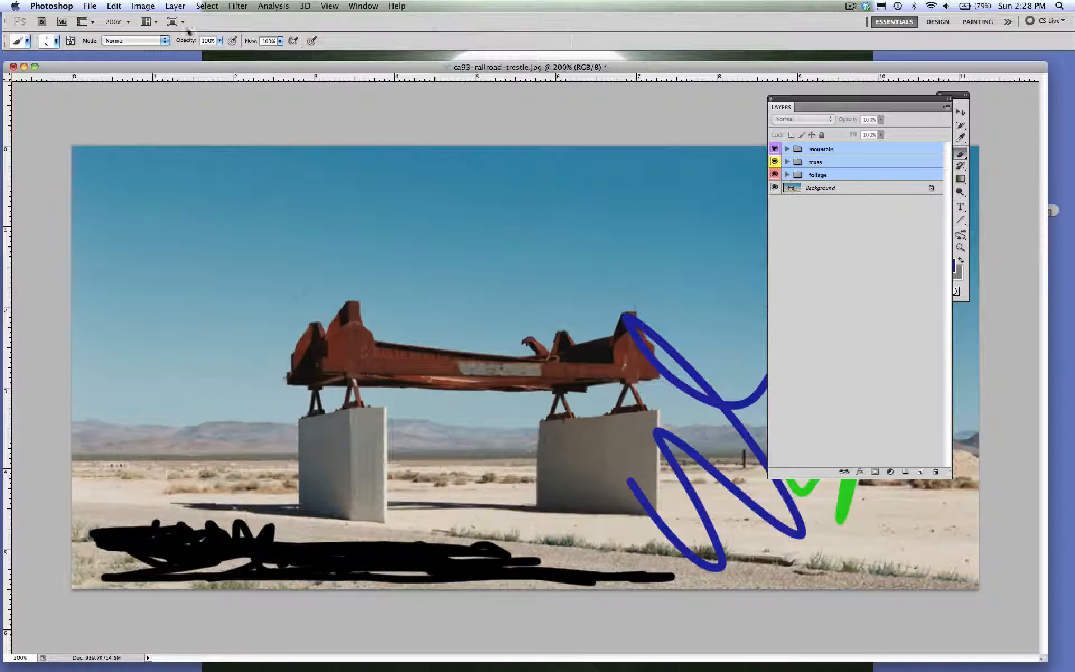
{"action": "left_click", "coordinate": [147, 7]}
{"action": "mouse_move", "coordinate": [175, 6]}
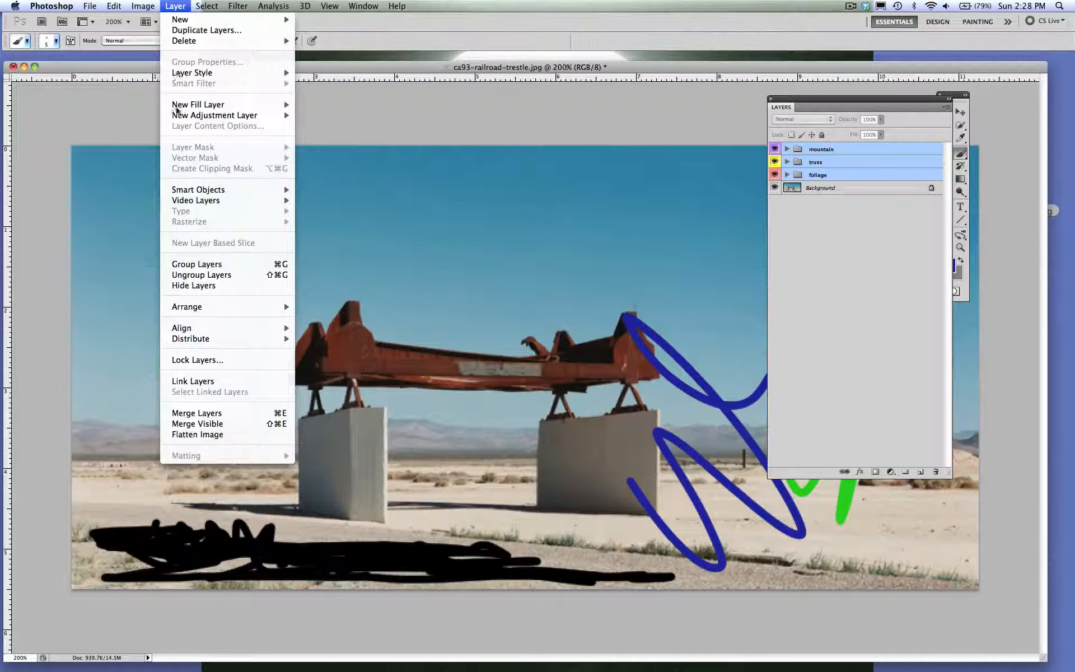
{"action": "left_click", "coordinate": [190, 267]}
Expand and collapse the new outer group several times to show how it contains the three colored groups.
{"action": "left_click", "coordinate": [786, 149]}
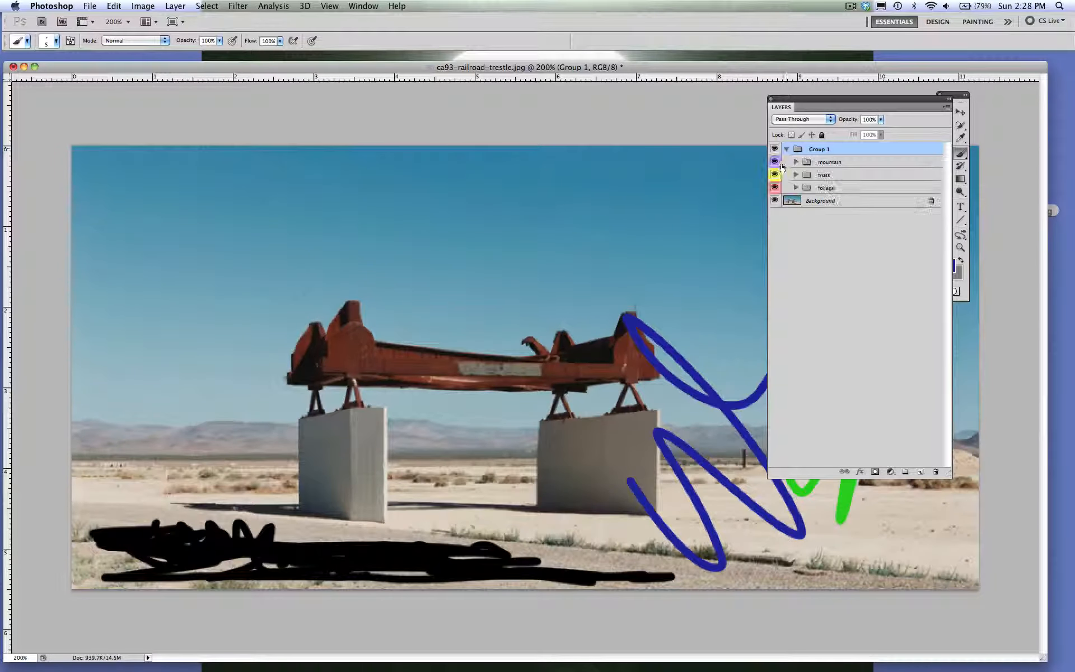
{"action": "left_click", "coordinate": [787, 149]}
{"action": "left_click", "coordinate": [787, 149]}
{"action": "left_click", "coordinate": [787, 149]}
{"action": "left_click", "coordinate": [786, 149]}
{"action": "left_click", "coordinate": [787, 150]}
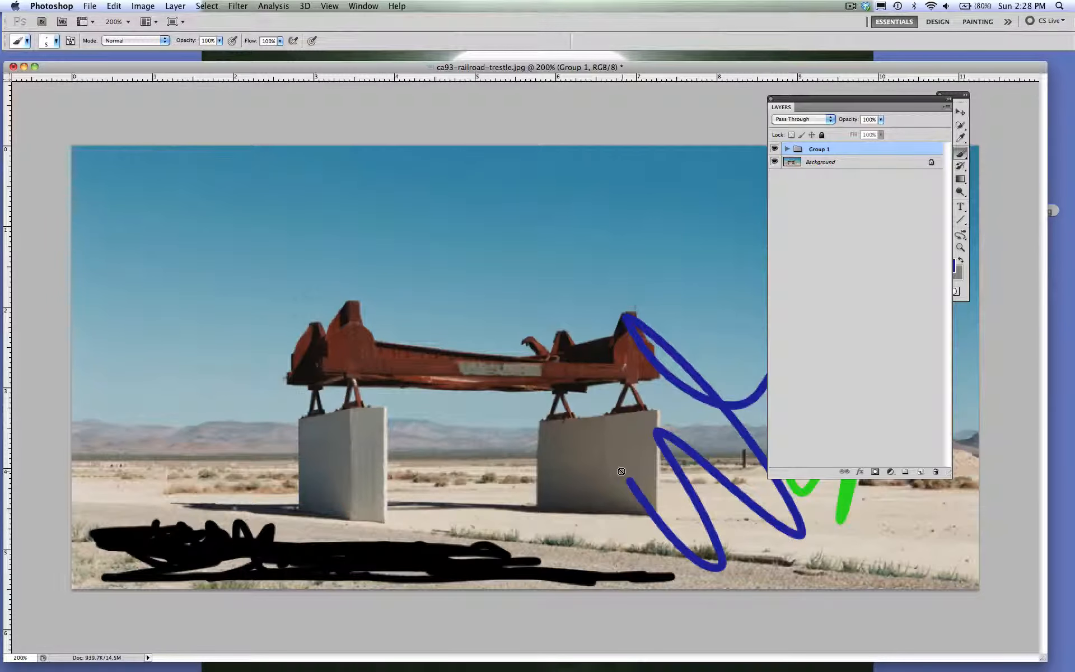
{"action": "left_click", "coordinate": [786, 149]}
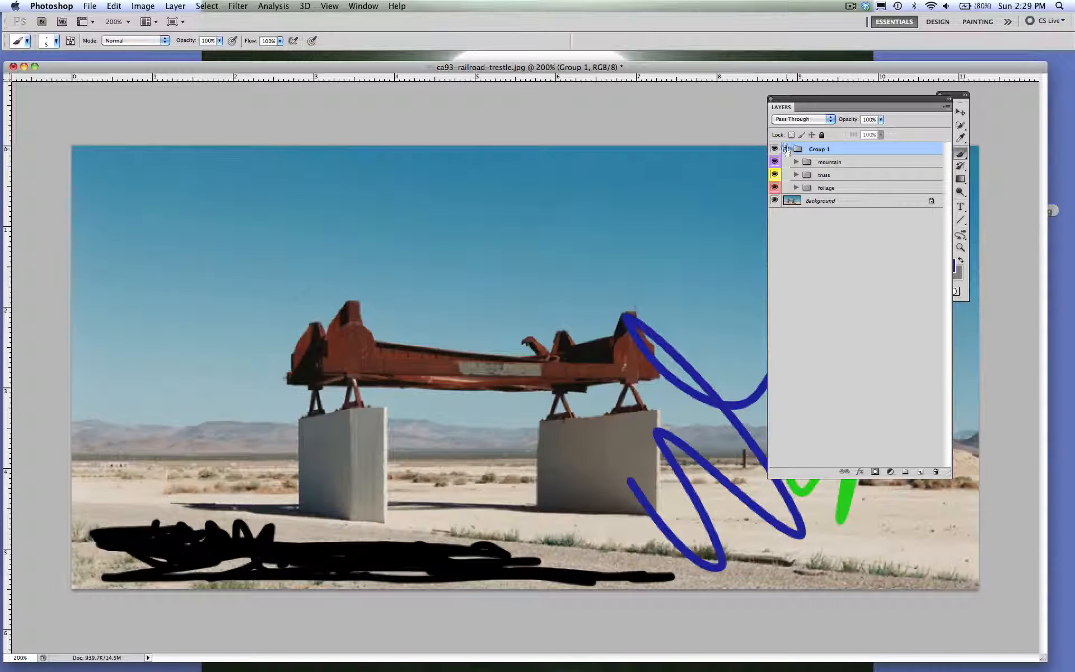
{"action": "left_click", "coordinate": [786, 149]}
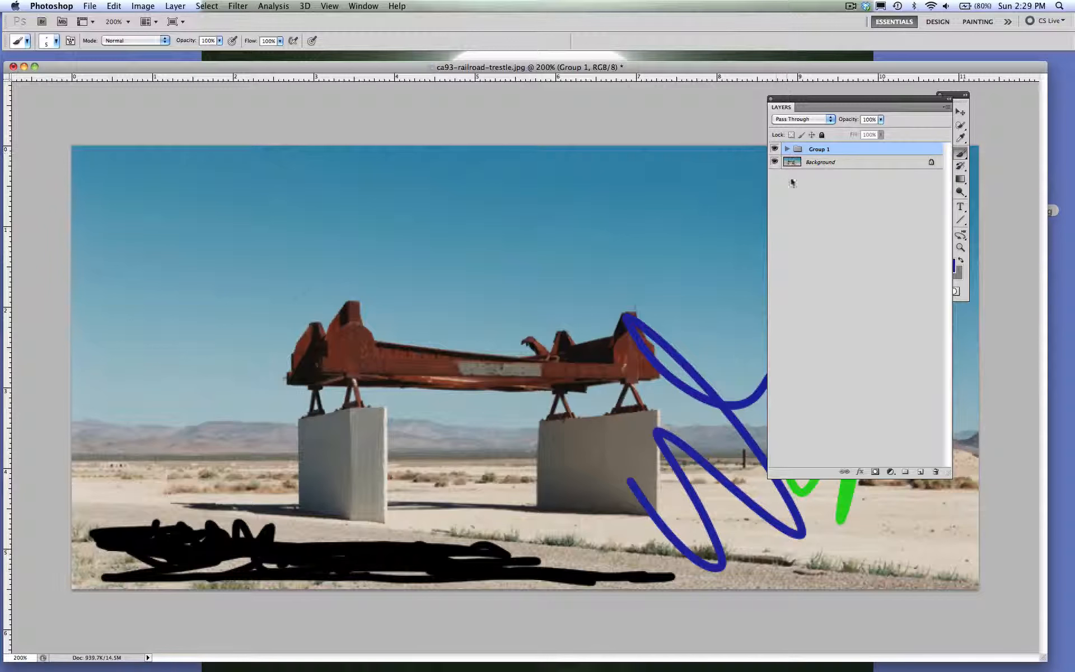
Expand the outer group and the mountain, truss and foliage groups inside it to show all nested layers.
{"action": "left_click", "coordinate": [786, 149]}
{"action": "left_click", "coordinate": [796, 161]}
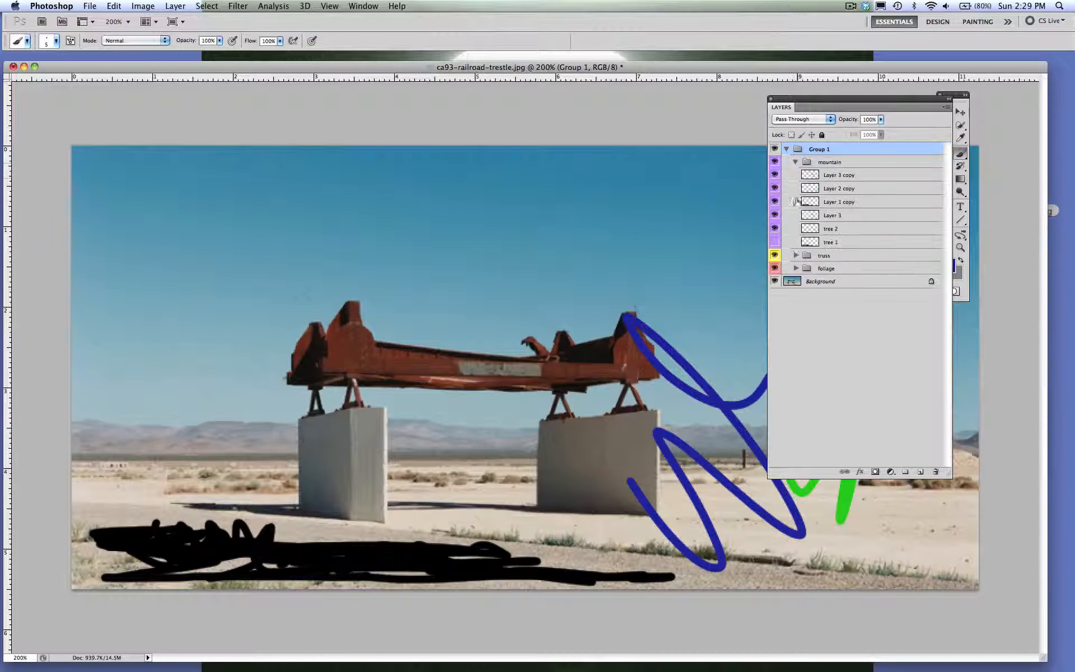
{"action": "left_click", "coordinate": [795, 256]}
{"action": "left_click", "coordinate": [794, 349]}
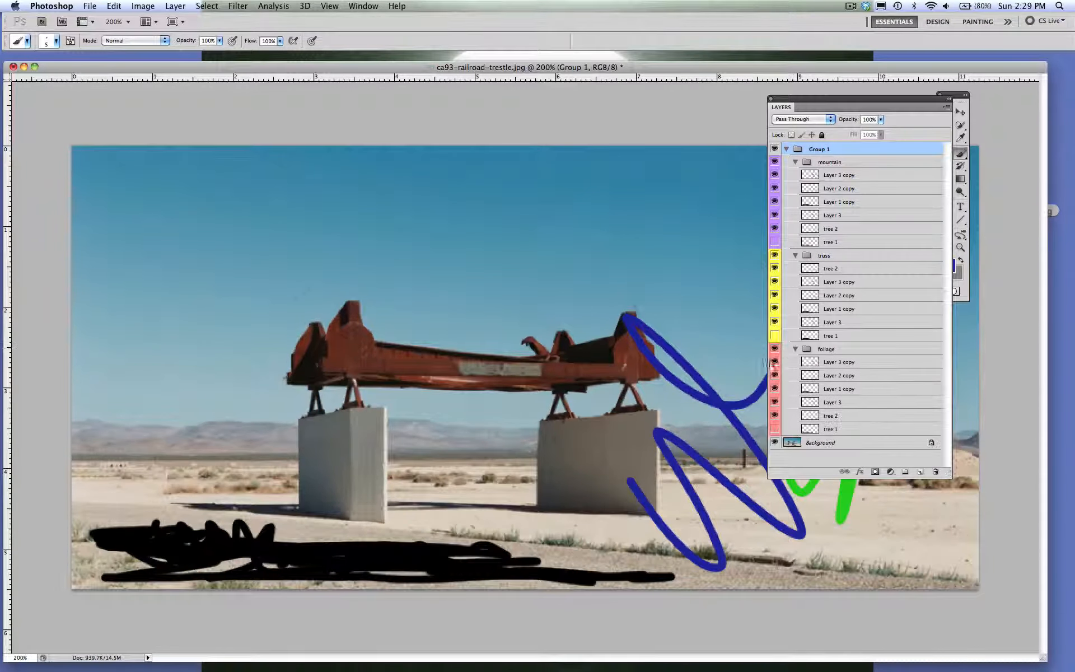